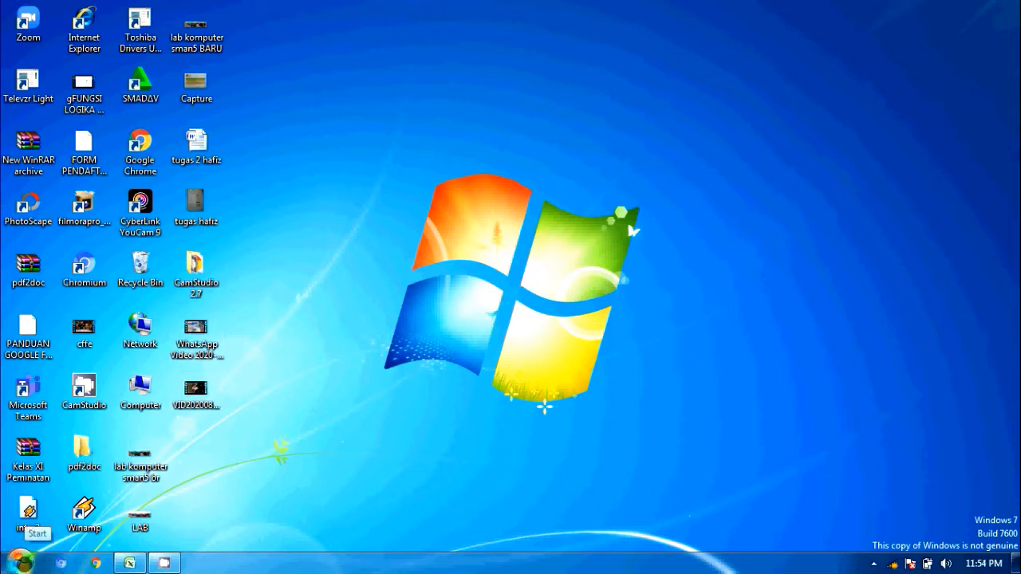
Step: Open Microsoft Office Word 2007 from the installed Microsoft Office programs
left_click(21, 560)
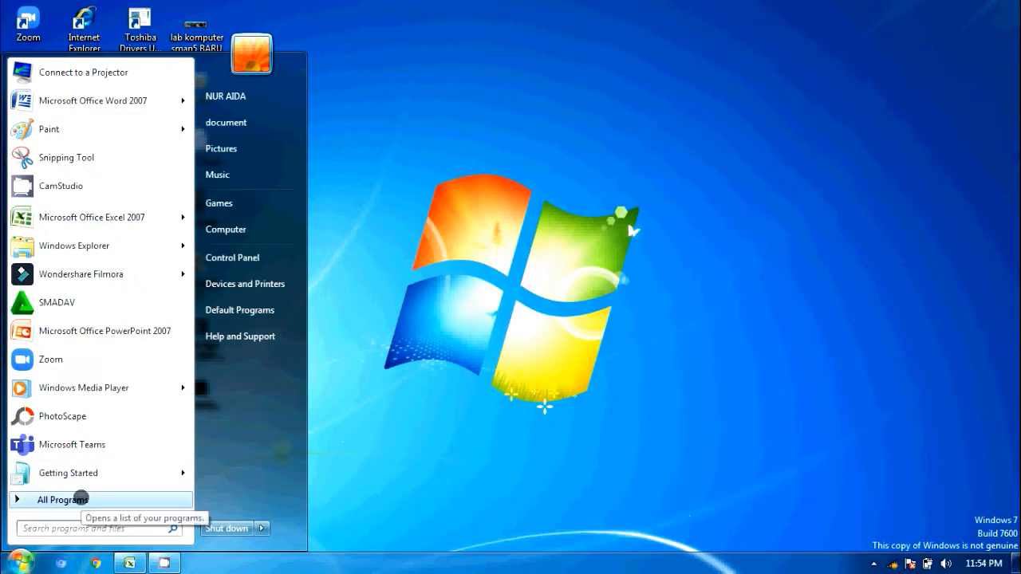
left_click(83, 498)
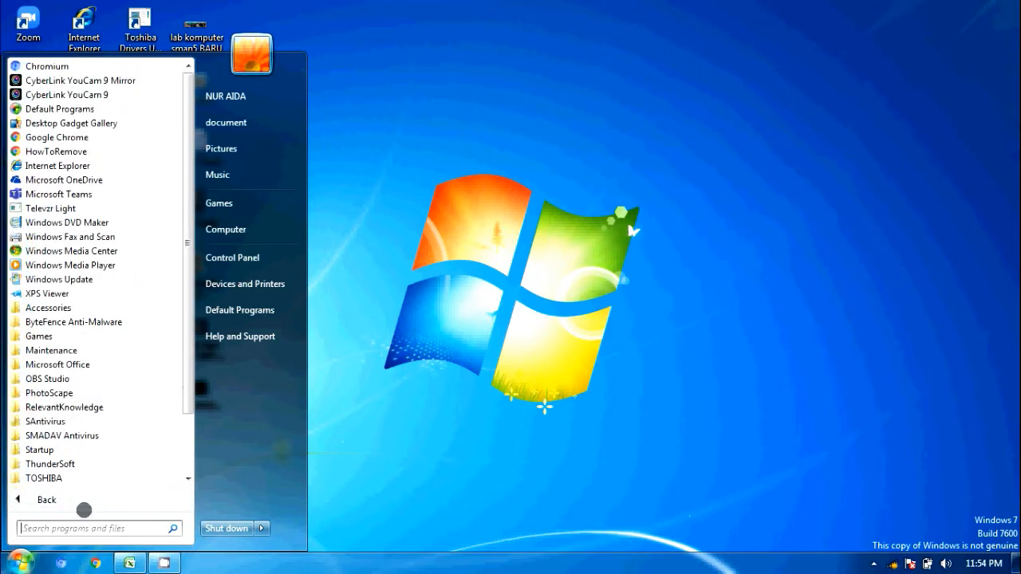
left_click(83, 501)
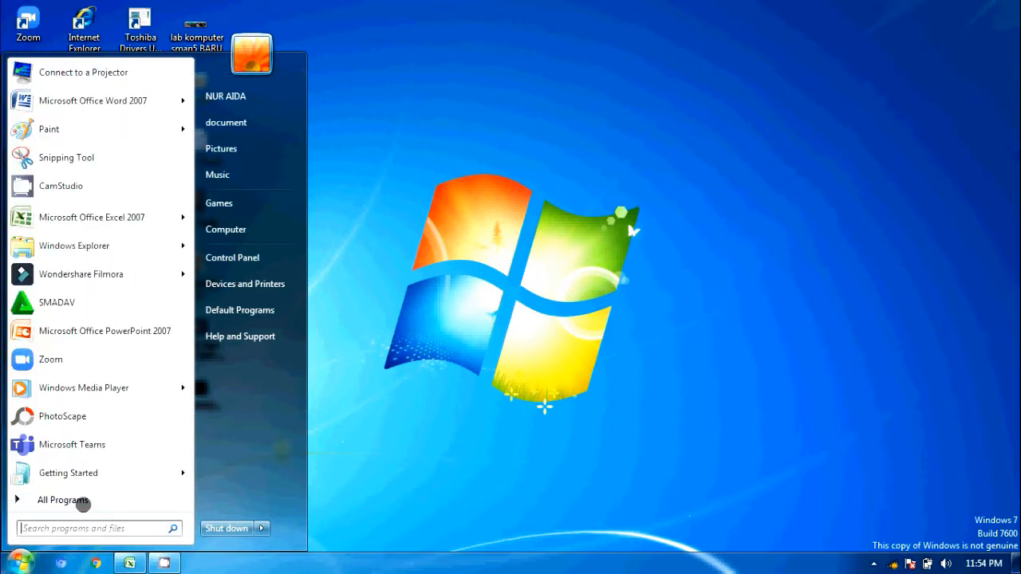
left_click(82, 500)
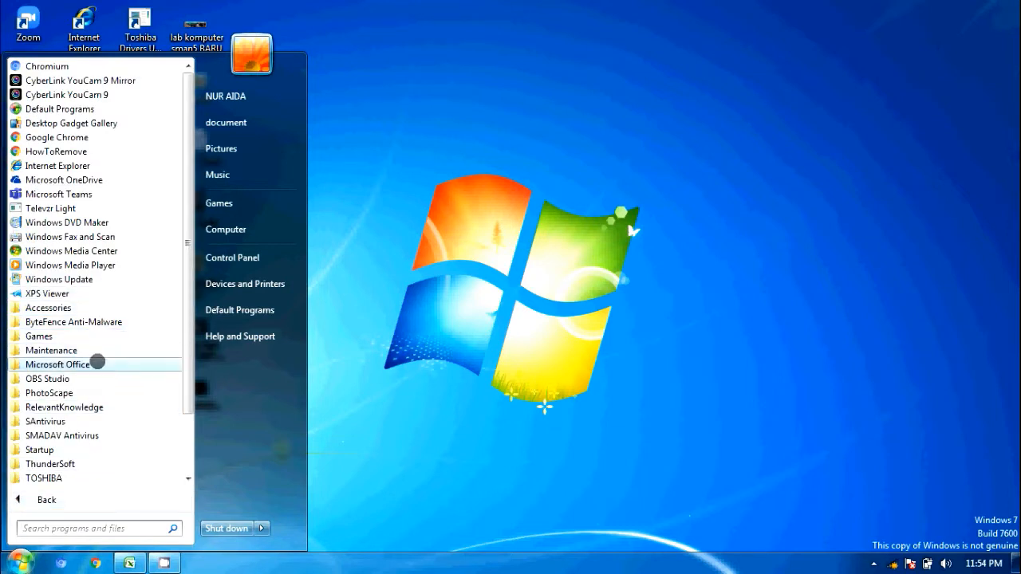
left_click(96, 363)
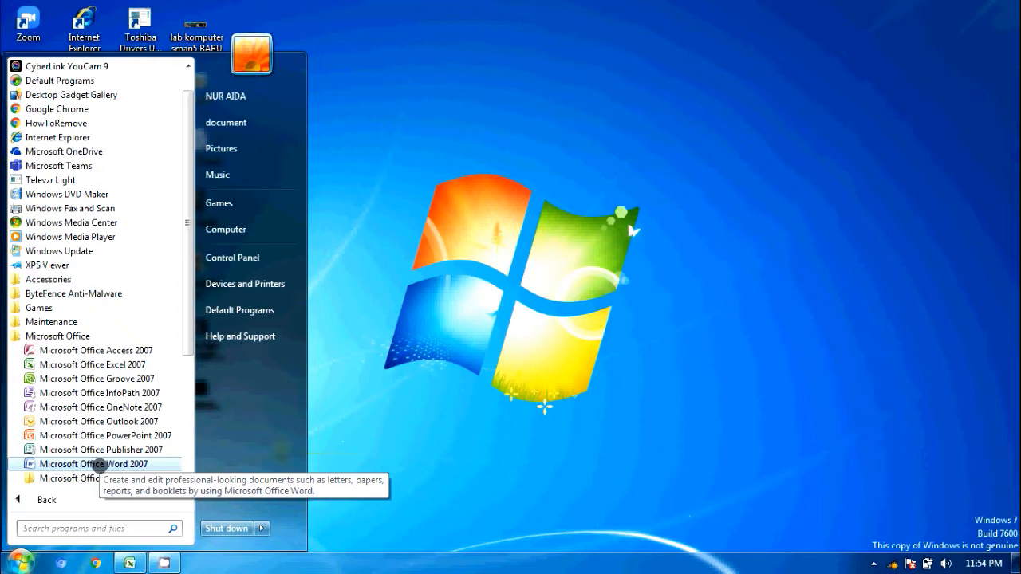
left_click(99, 464)
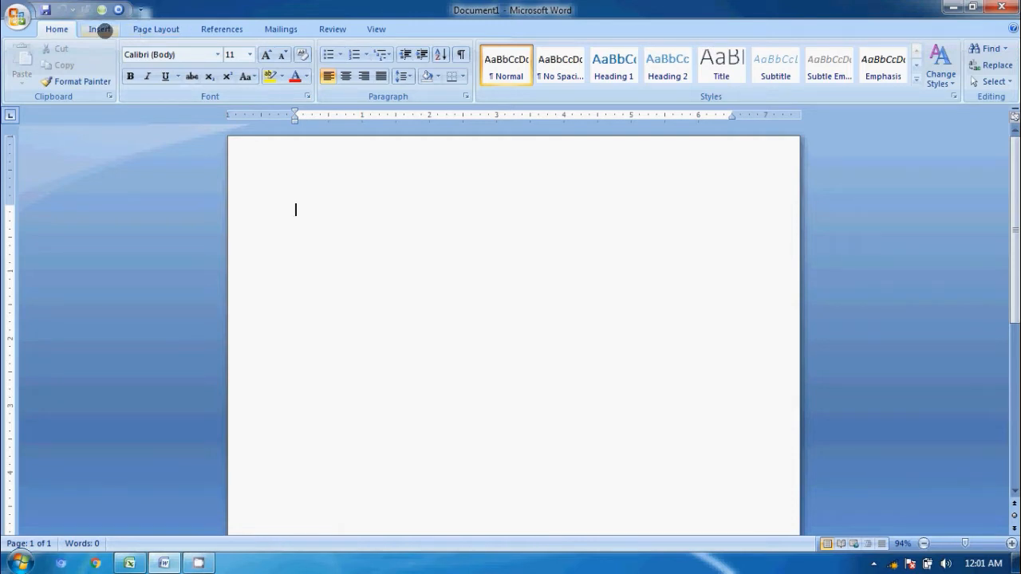
Step: Insert a table with 5 columns and 2 rows, using automatic fixed column width, in the blank document
left_click(102, 30)
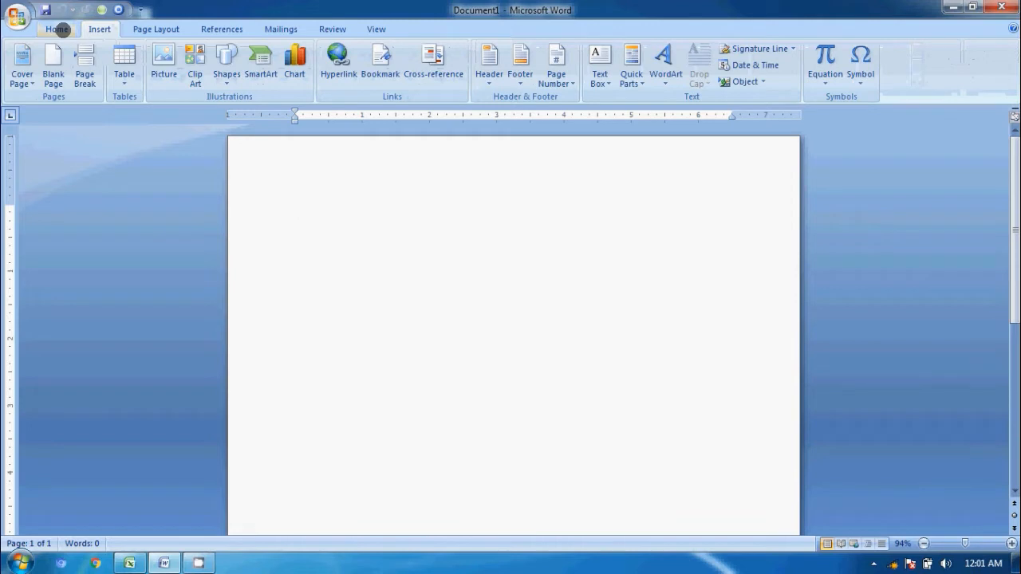
left_click(62, 30)
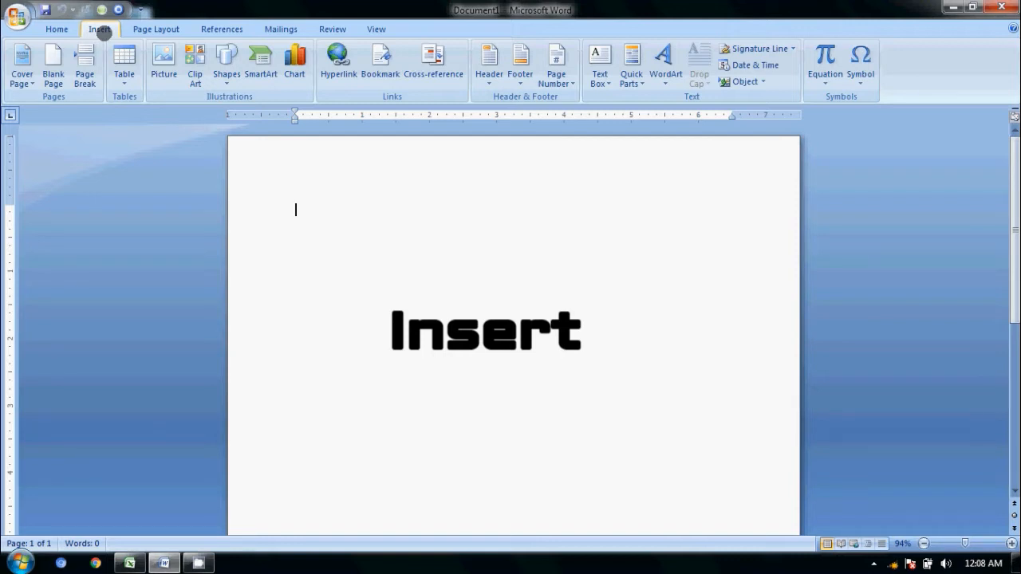
left_click(126, 84)
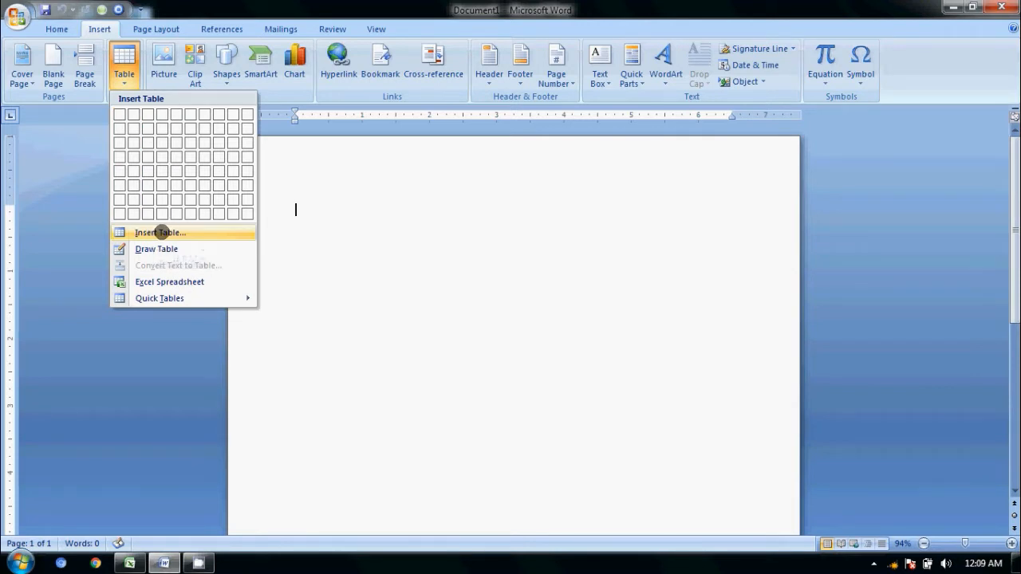
left_click(161, 232)
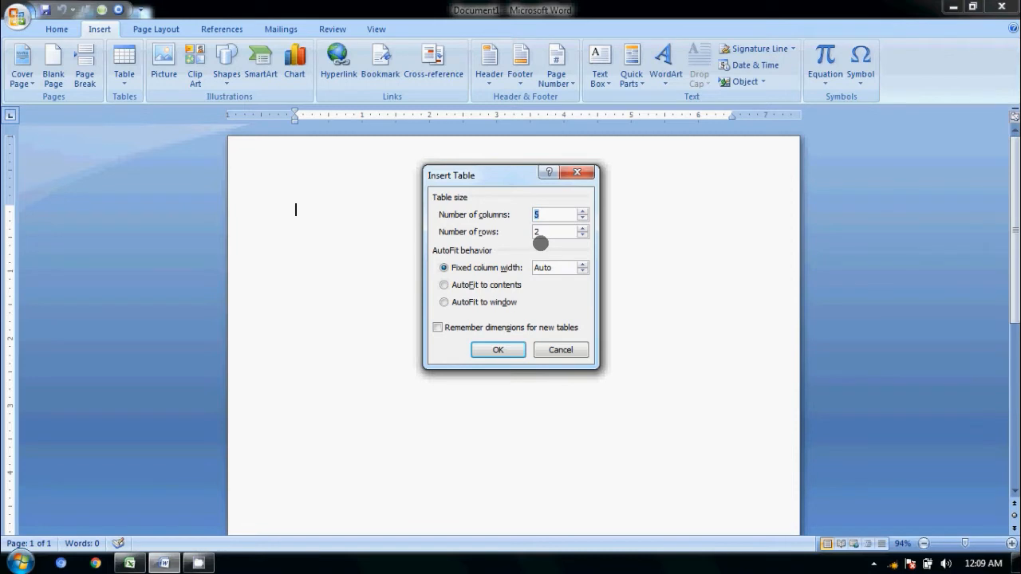
left_click(510, 348)
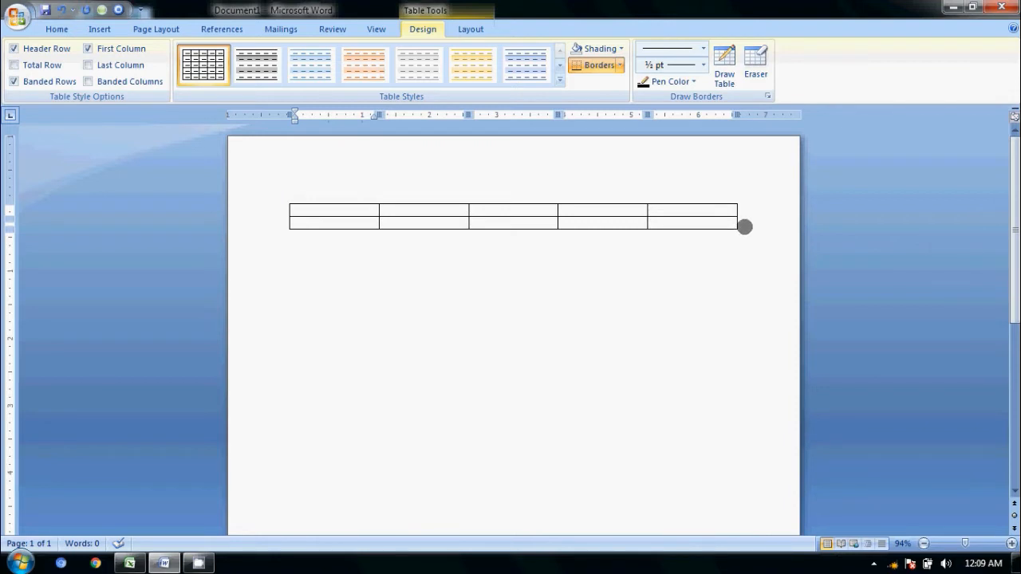
Step: Add two more rows at the end of the table, and delete the whole table
left_click(744, 227)
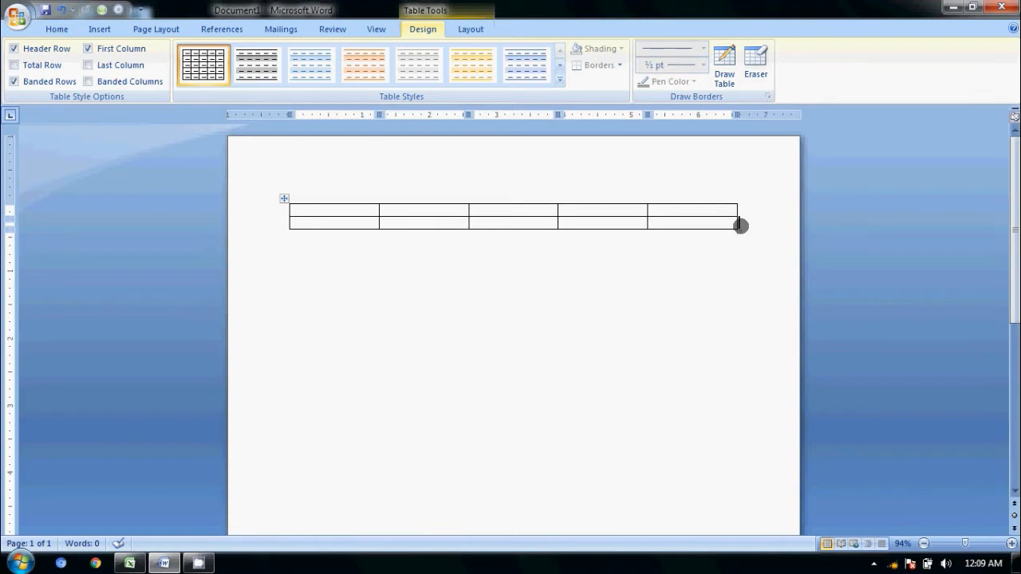
key("Return")
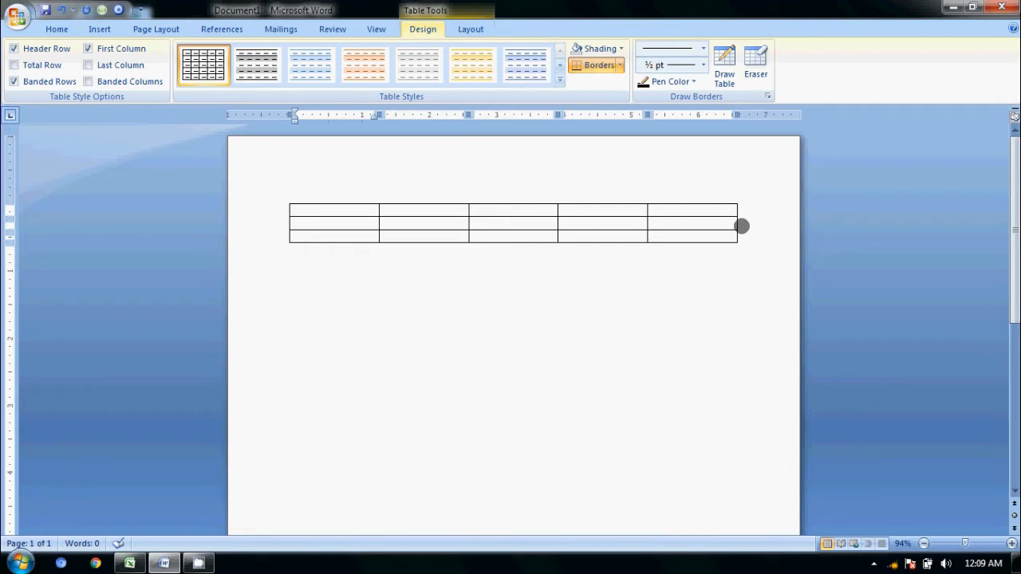
key("Tab")
key("Tab")
key("Tab")
key("Tab")
key("Tab")
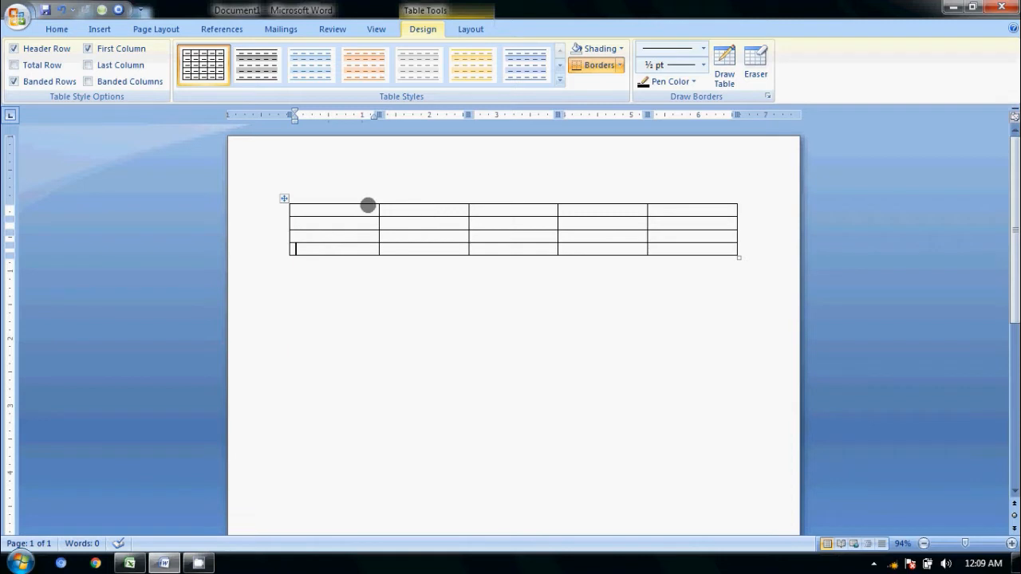
left_click_drag(324, 212, 420, 250)
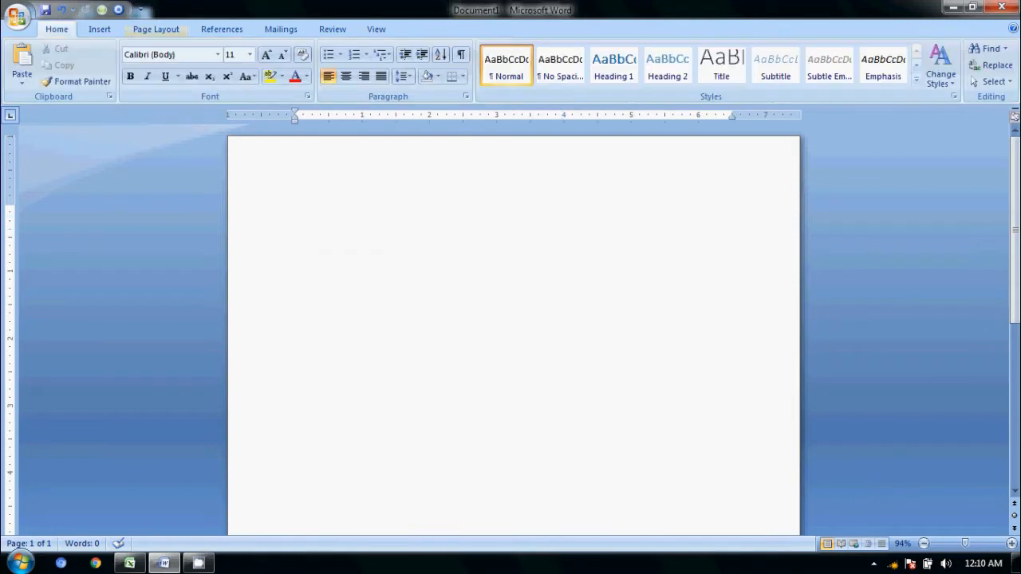
Step: Insert the picture "download (2)" from the Pictures library into the document
left_click(99, 29)
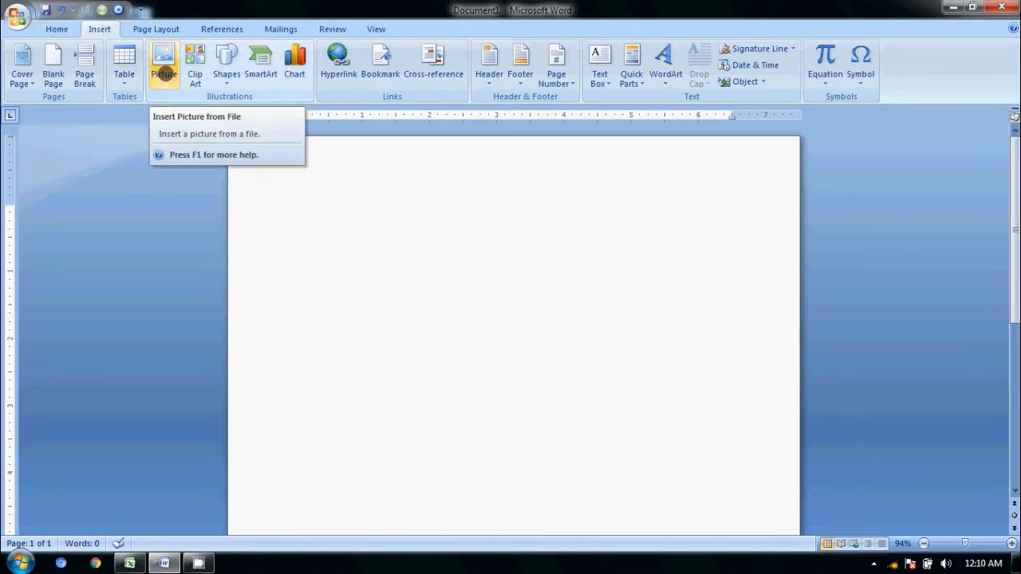
left_click(161, 74)
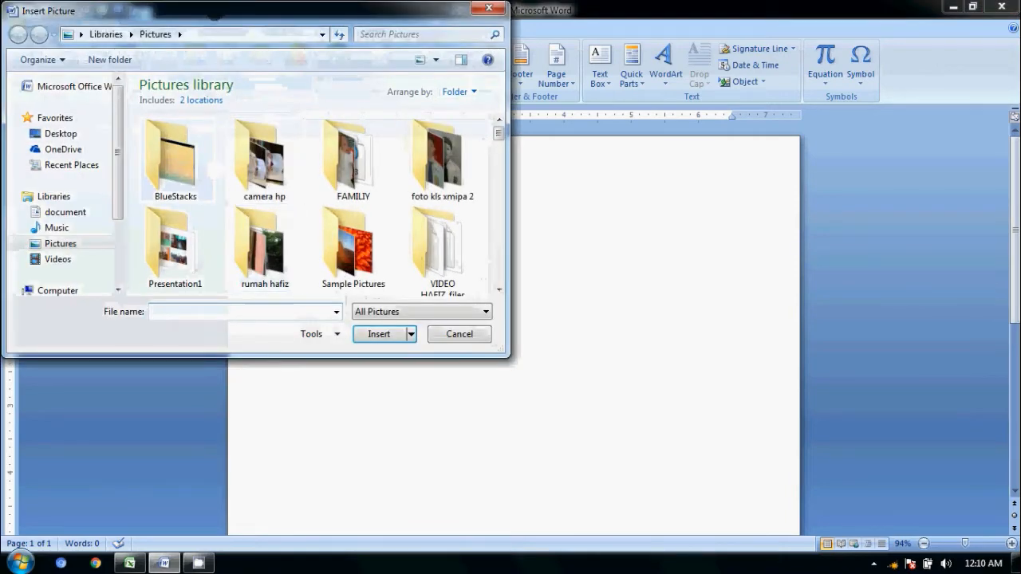
left_click_drag(216, 15, 417, 76)
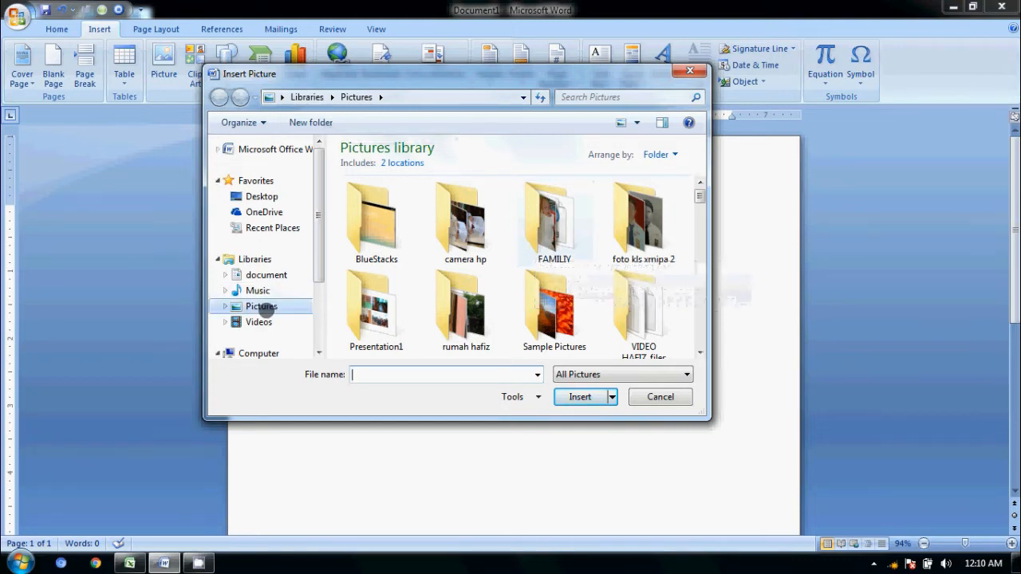
left_click(263, 308)
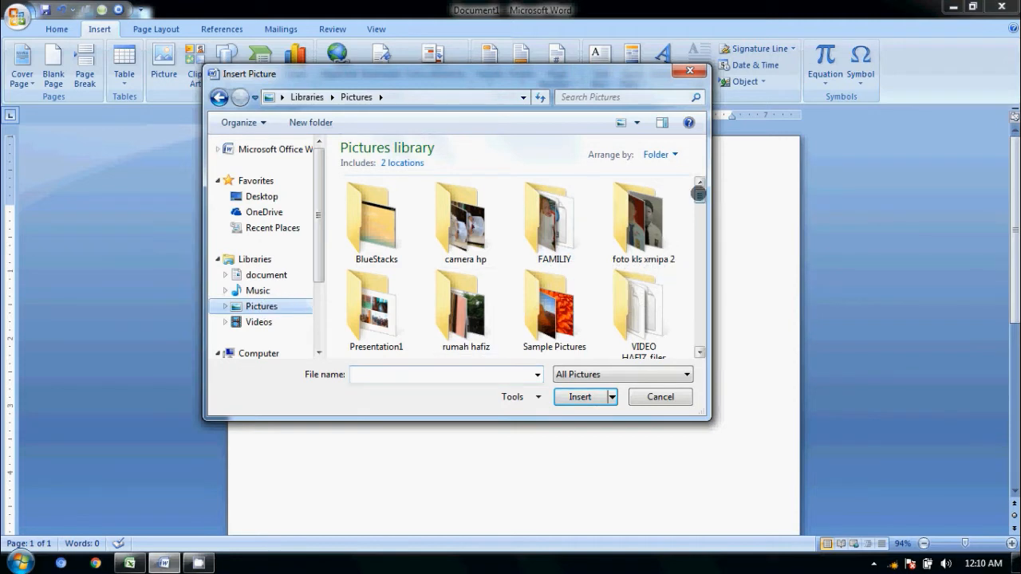
left_click_drag(699, 194, 699, 217)
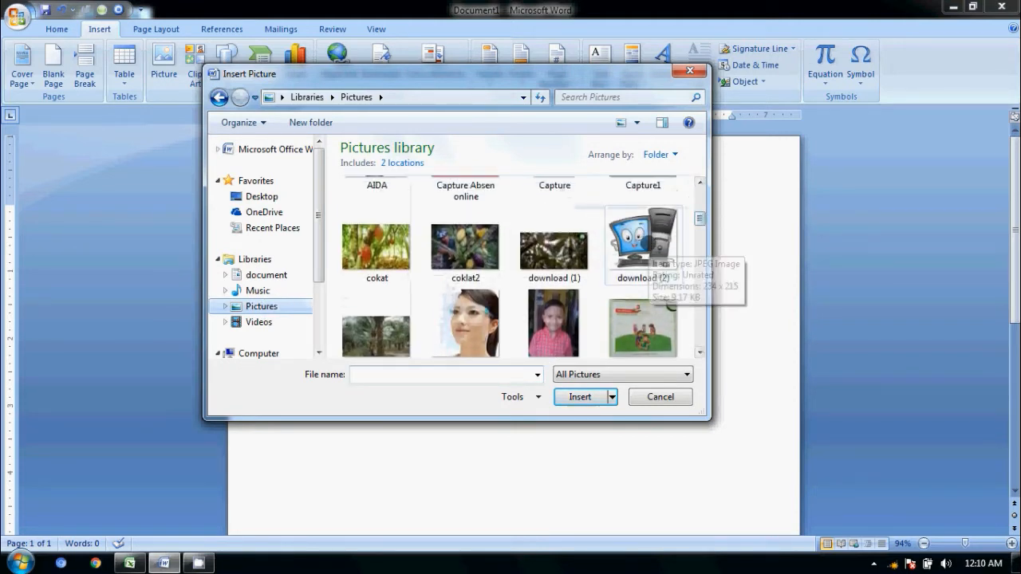
left_click(646, 241)
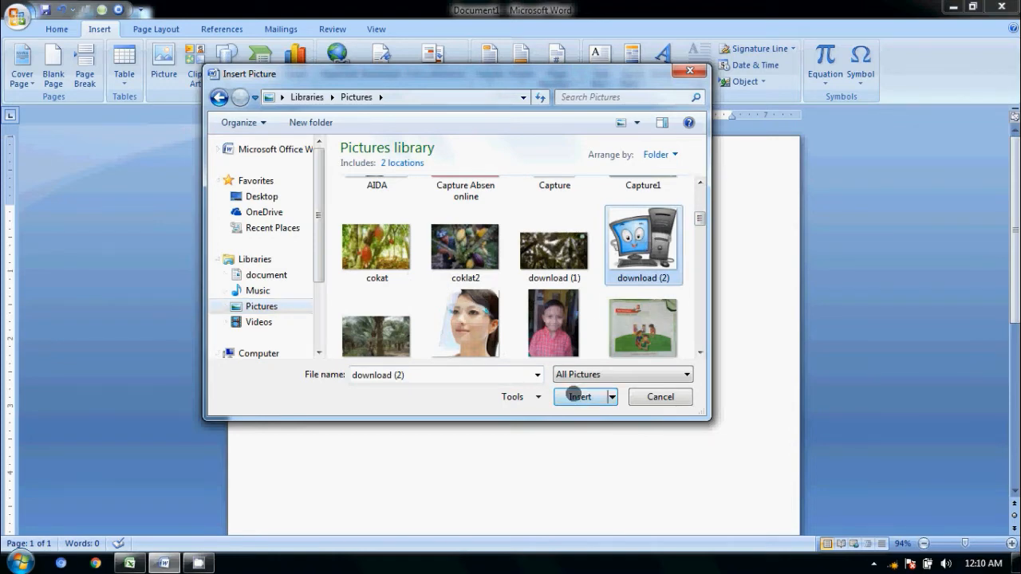
left_click(576, 396)
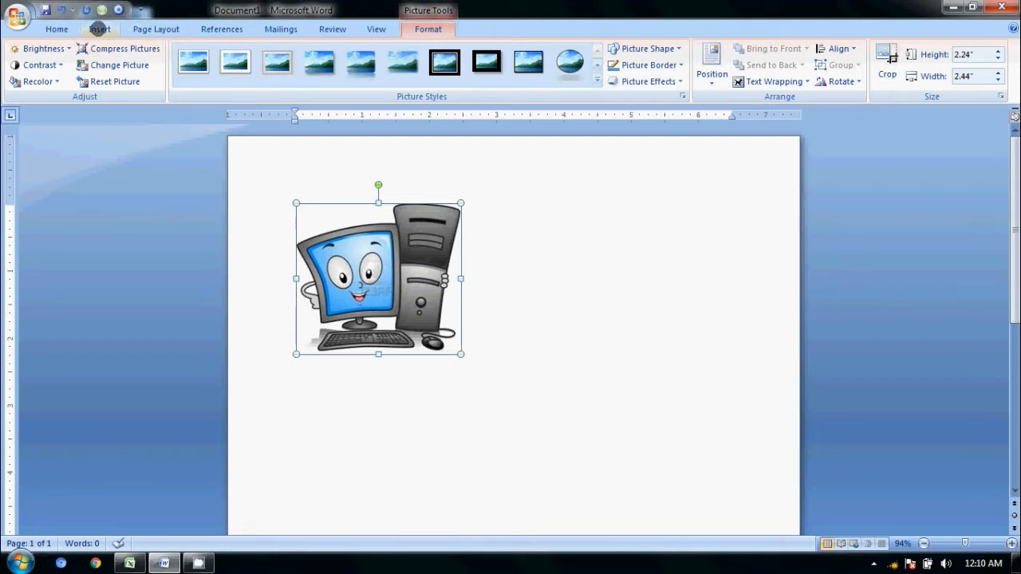
Step: Draw a straight horizontal line about 3.7 inches long to the right of the computer picture
left_click(98, 29)
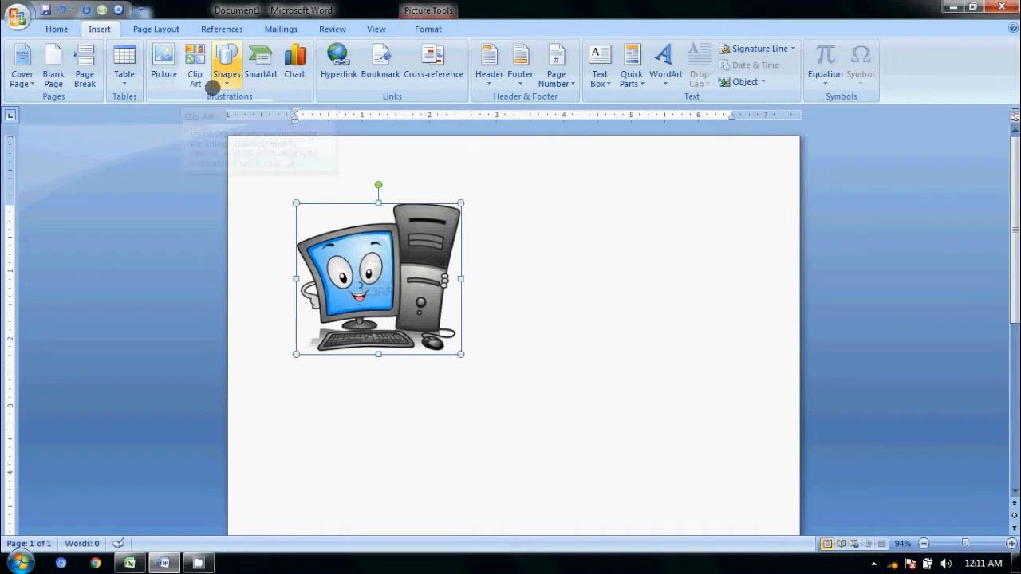
left_click(225, 83)
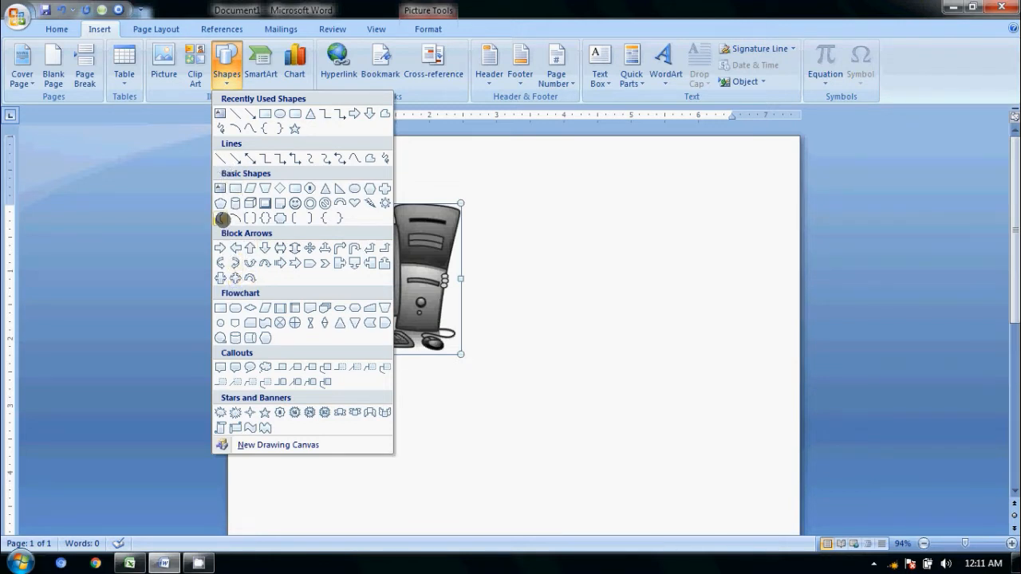
left_click(221, 158)
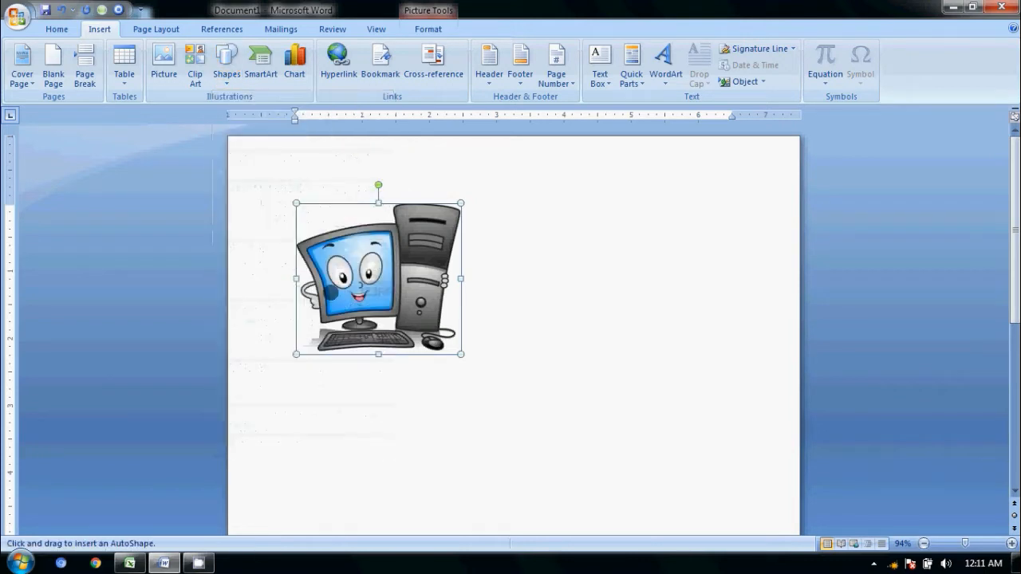
mouse_move(518, 305)
left_mouse_down()
mouse_move(588, 314)
mouse_move(672, 291)
mouse_move(766, 304)
left_mouse_up()
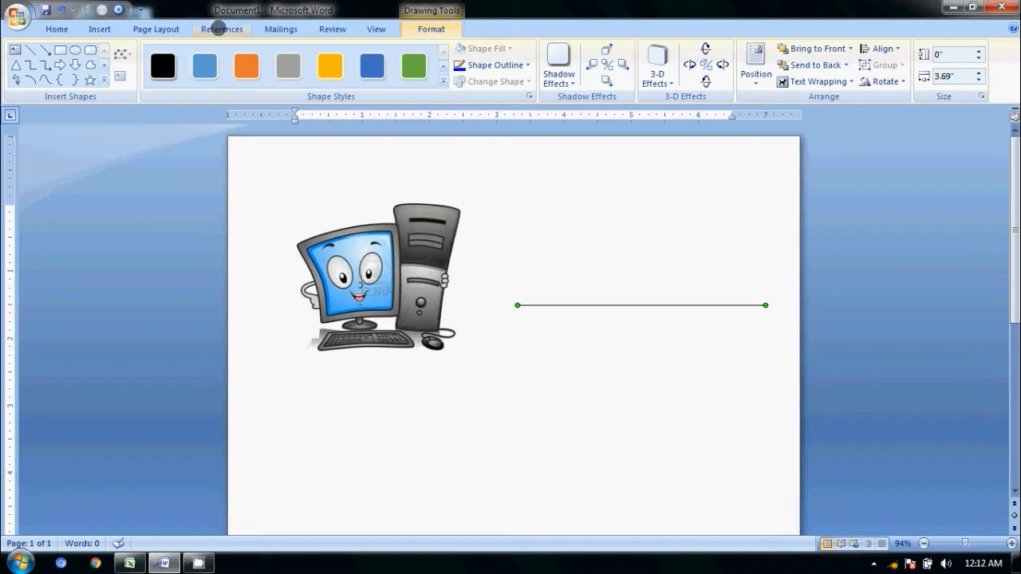
Step: Insert an Organization Chart SmartArt graphic from the Hierarchy category, and close its text pane
left_click(102, 32)
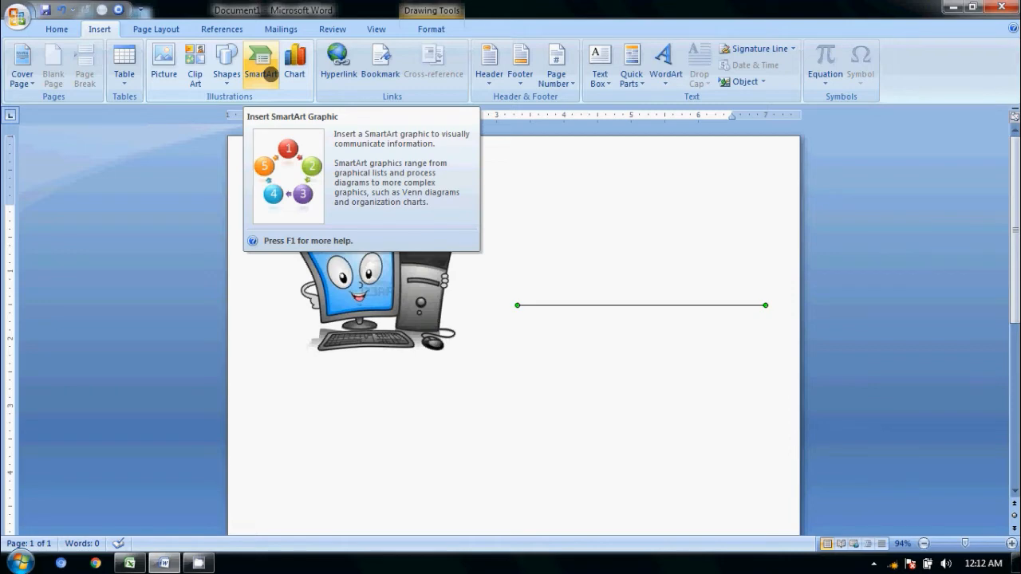
left_click(271, 75)
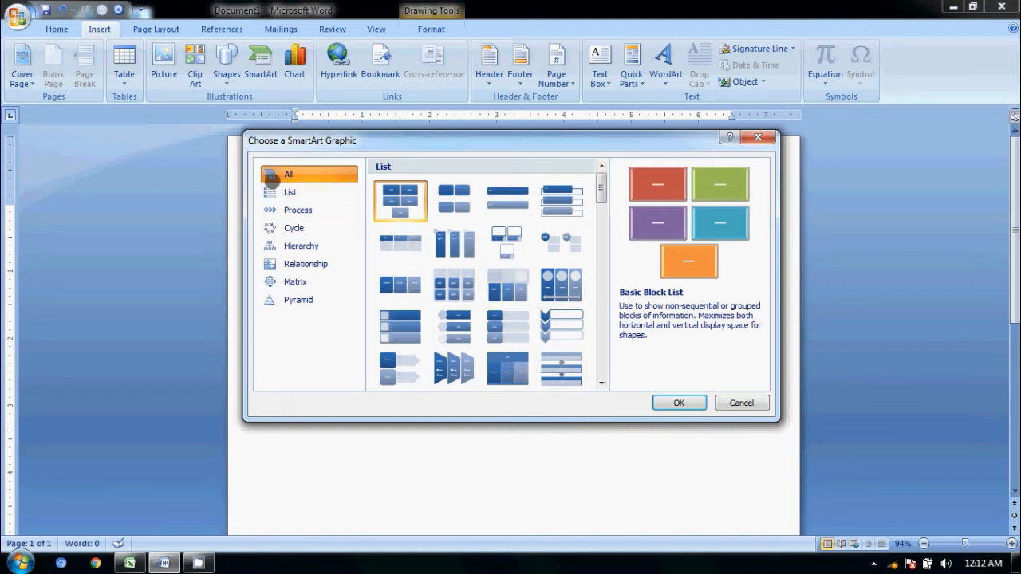
left_click(280, 193)
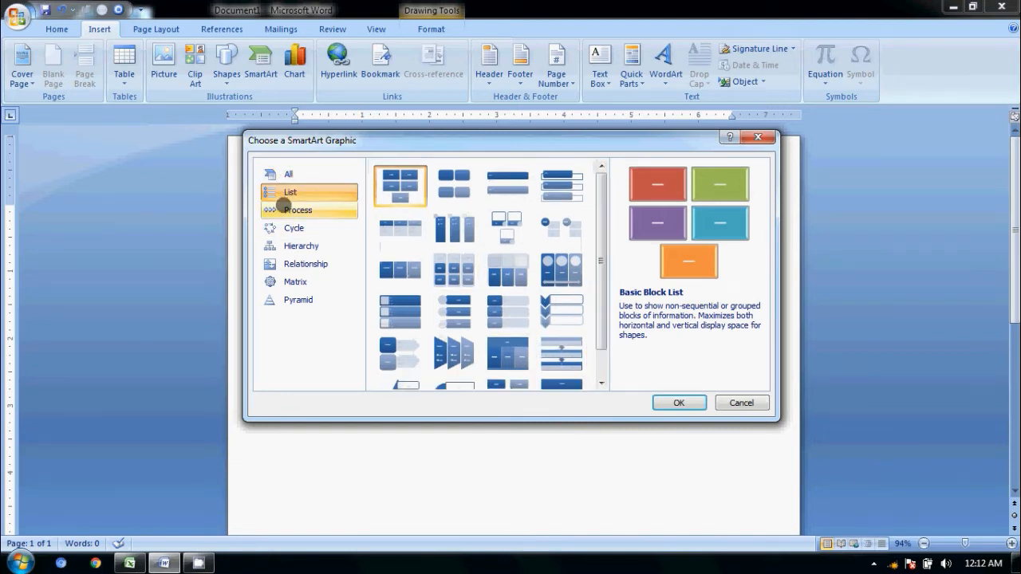
left_click(283, 209)
left_click(284, 227)
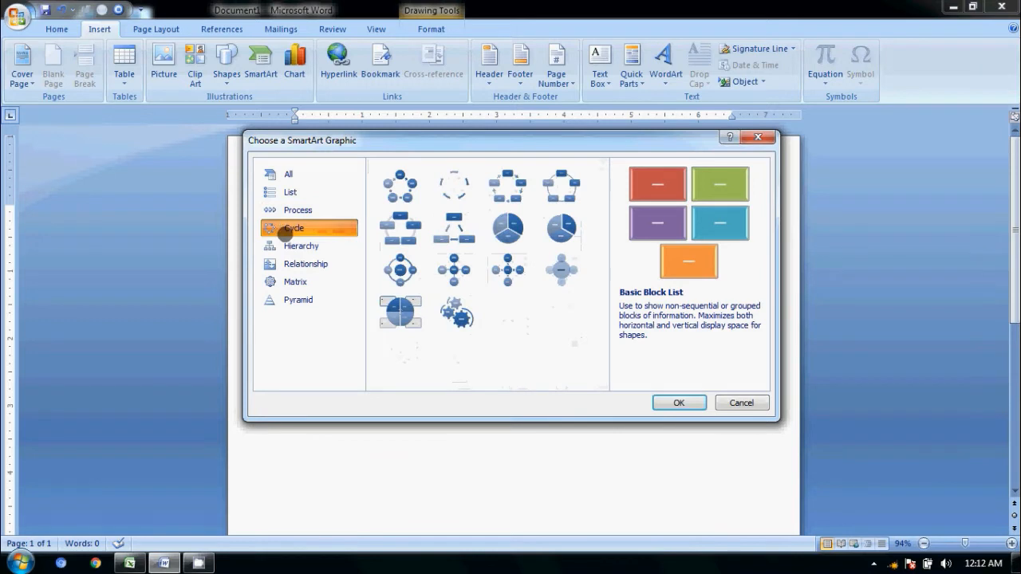
left_click(286, 246)
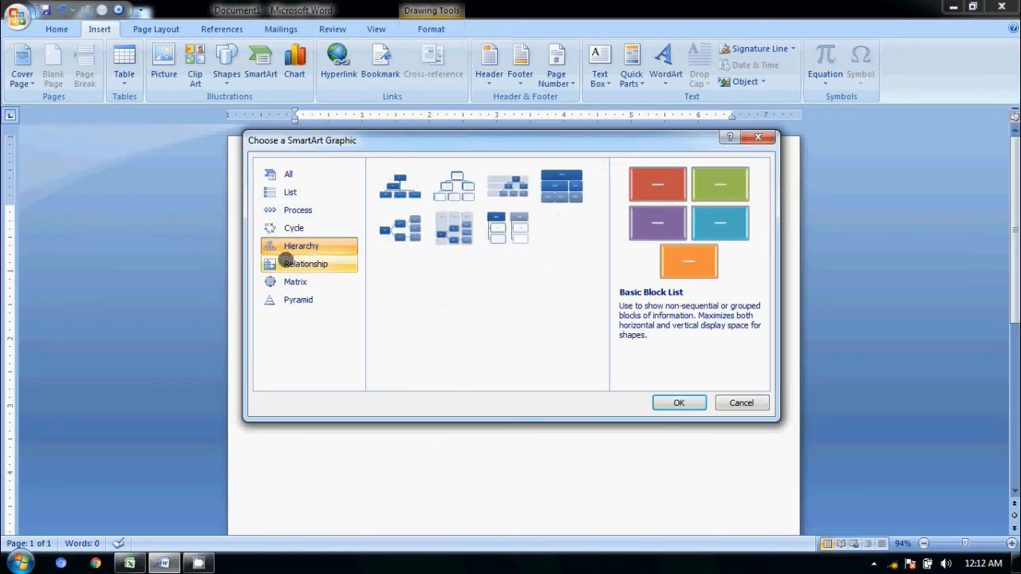
left_click(285, 262)
left_click(291, 246)
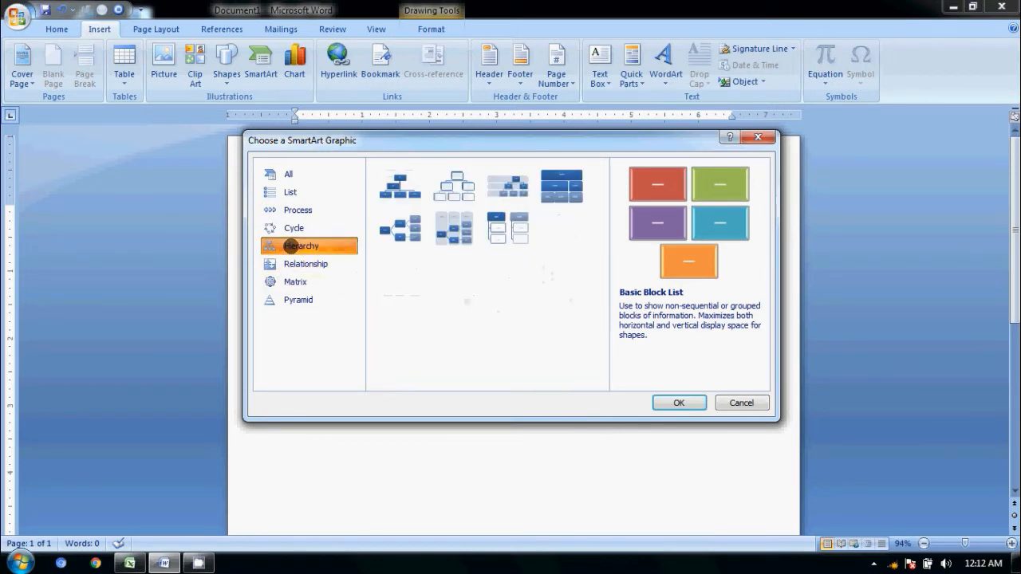
left_click(389, 192)
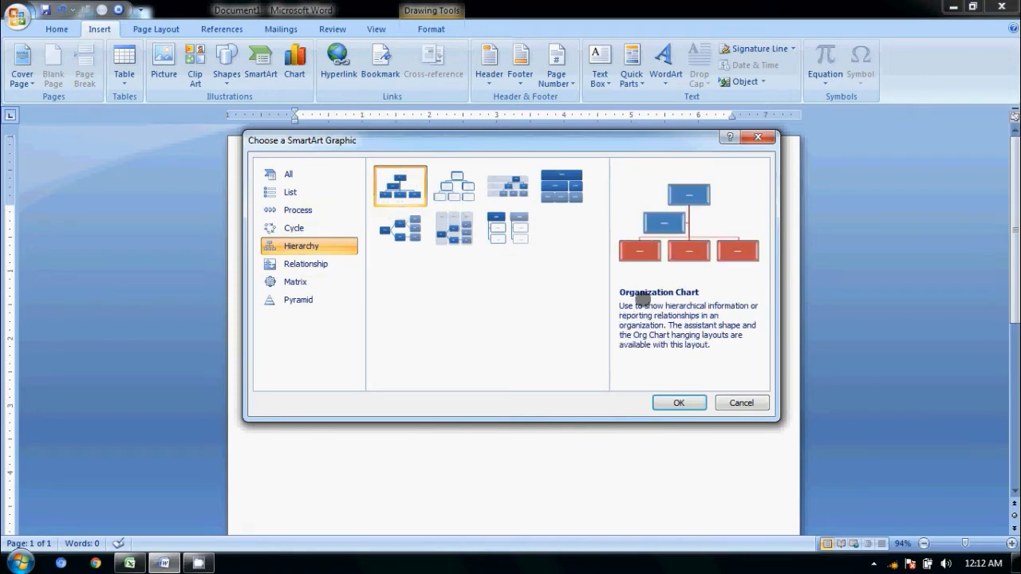
left_click(668, 404)
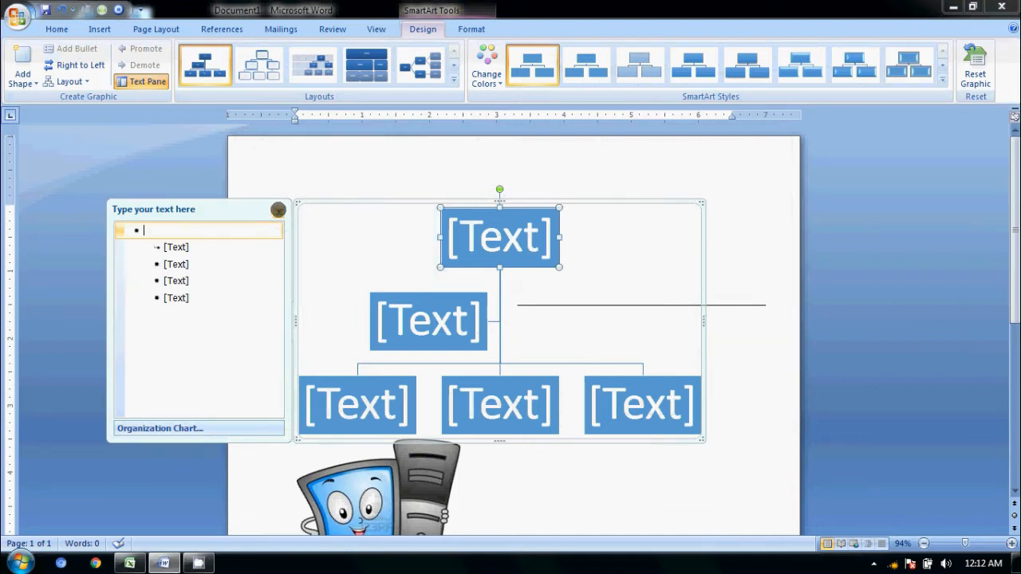
left_click(278, 209)
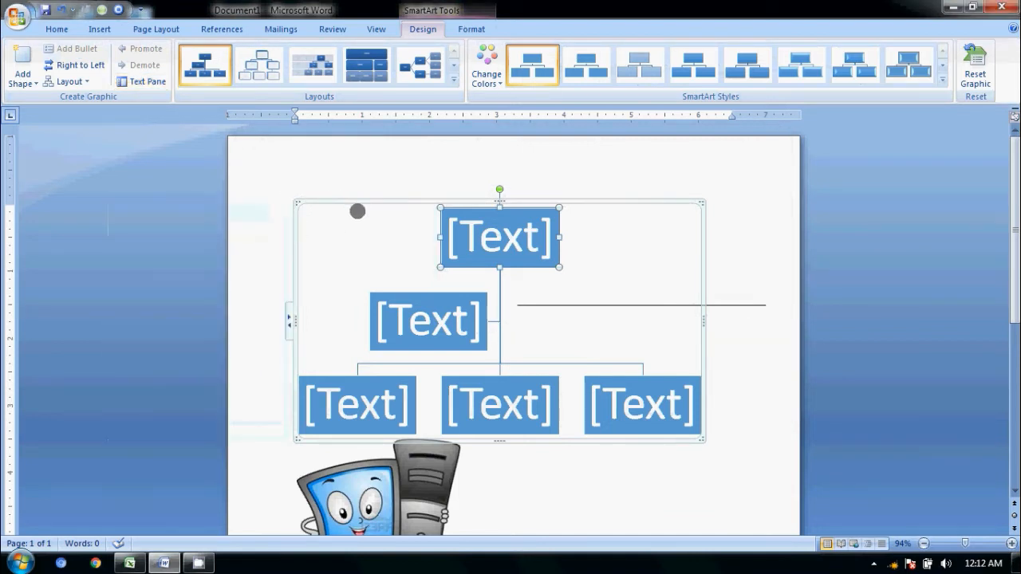
Step: Delete the organization chart SmartArt graphic from the document
left_click(356, 203)
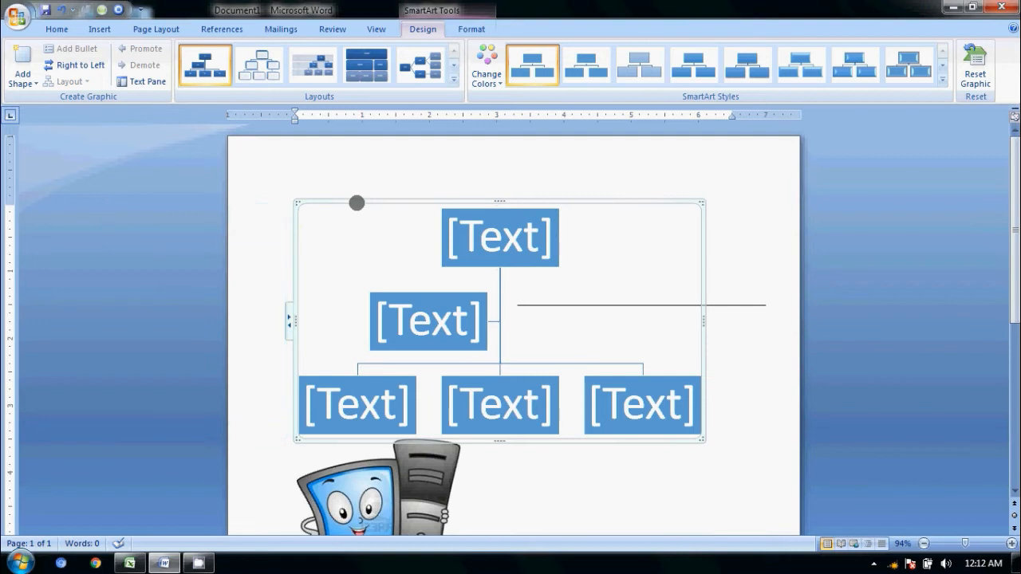
key("Delete")
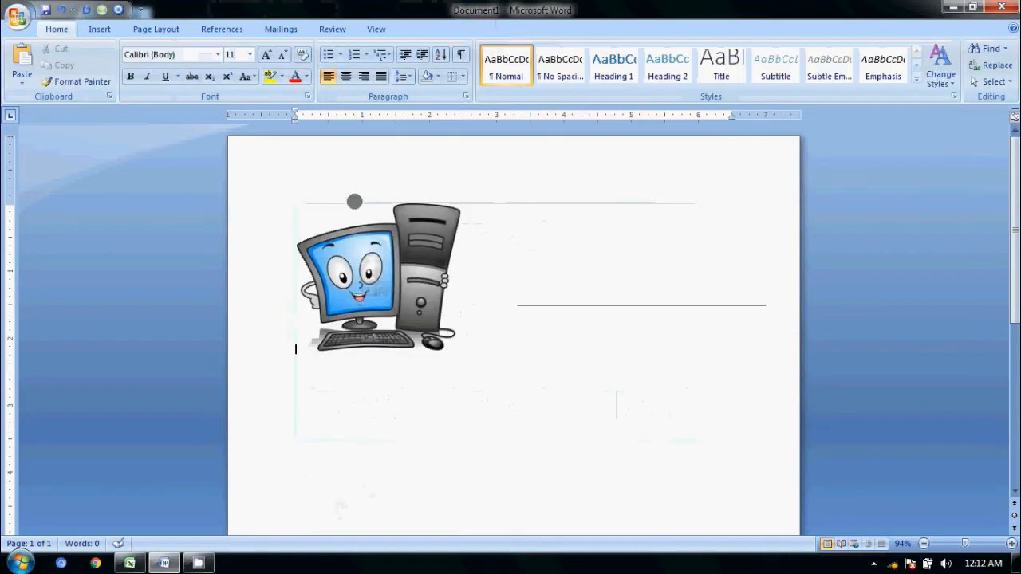
Step: Look over the chart types available for insertion without adding a chart
left_click(104, 29)
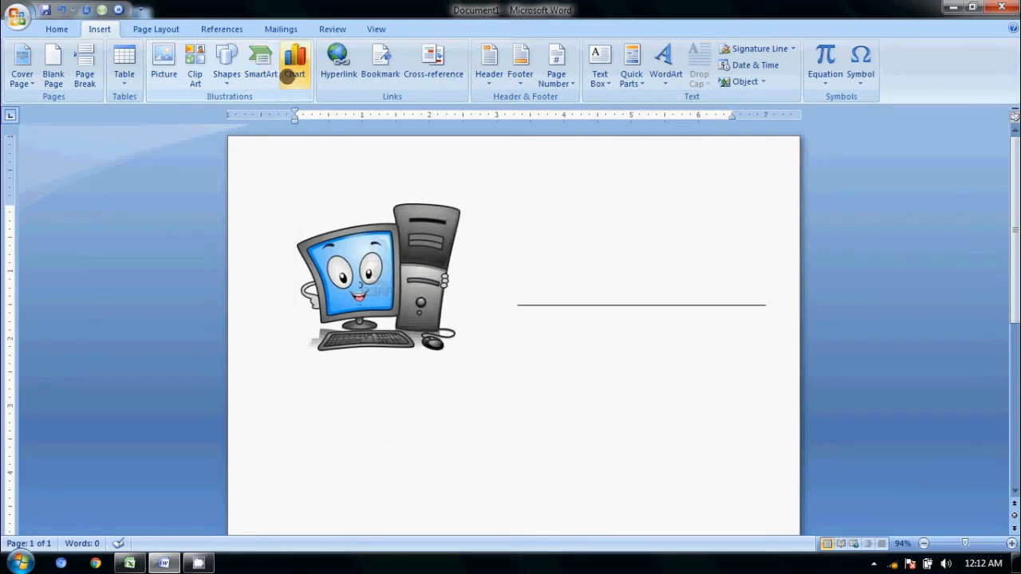
left_click(291, 68)
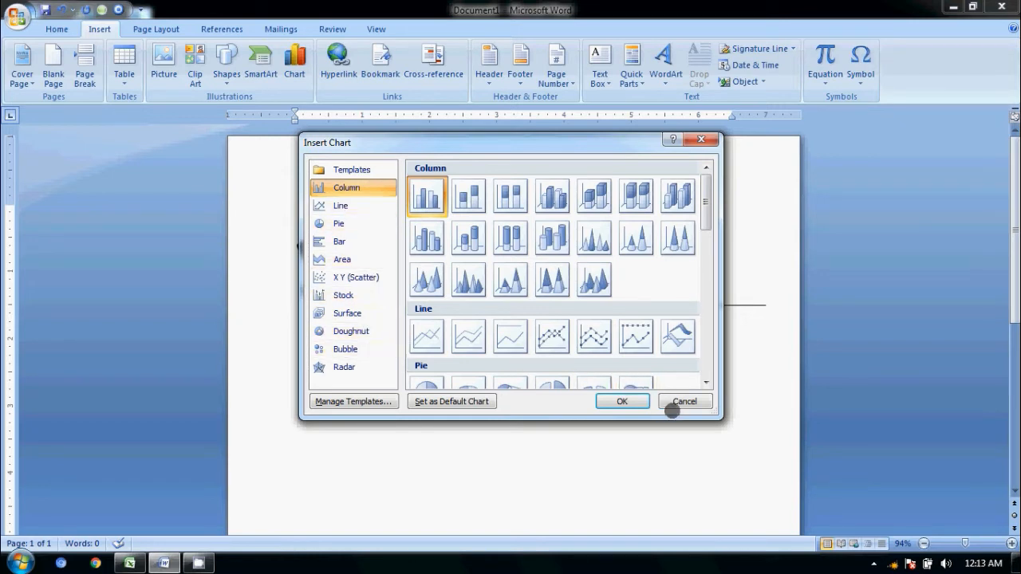
left_click(681, 401)
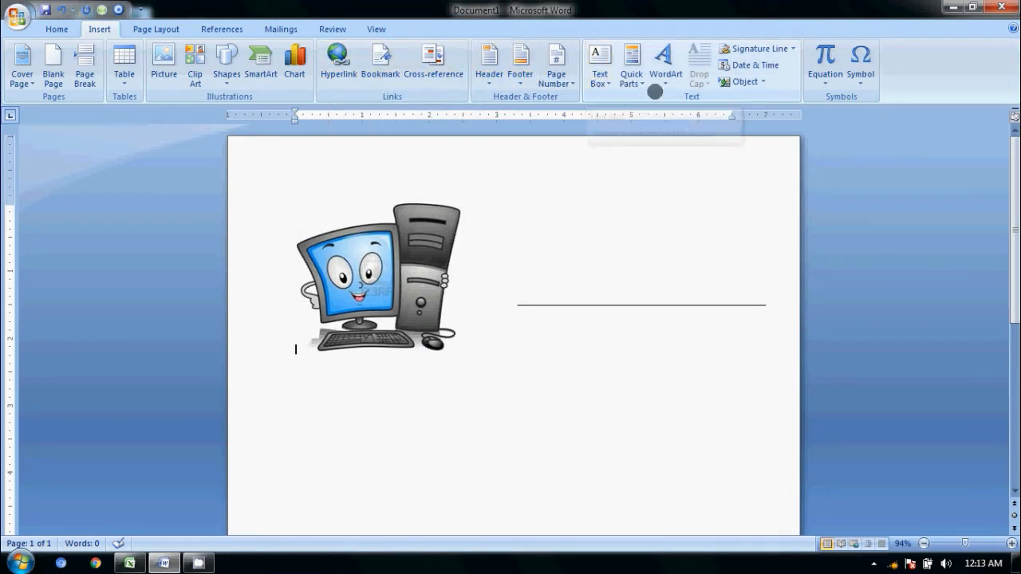
Step: Insert WordArt reading "TIK" in the brown-to-gold gradient style with a shadow, using Arial Black at size 36
left_click(661, 82)
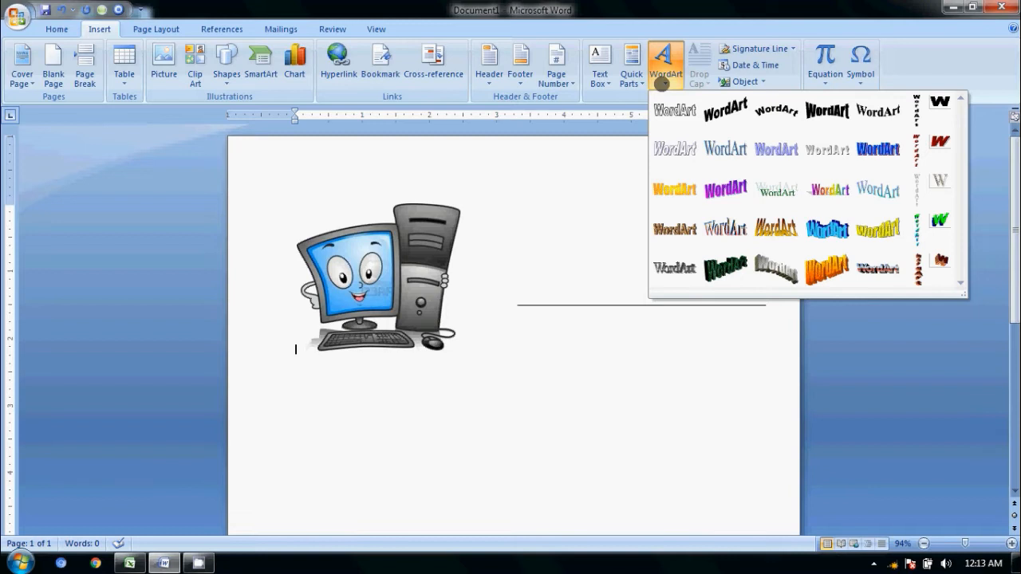
left_click(775, 229)
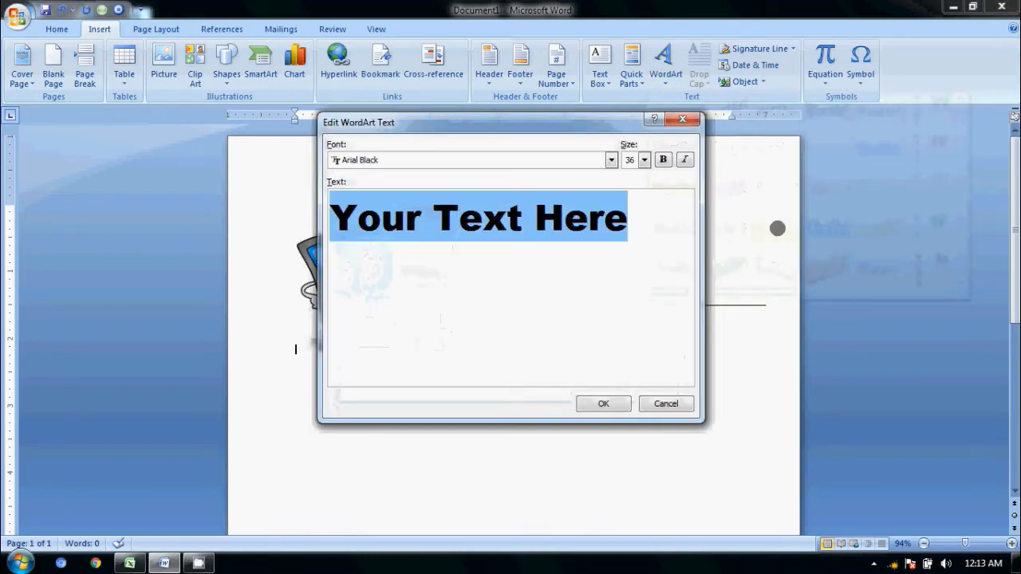
type("ti")
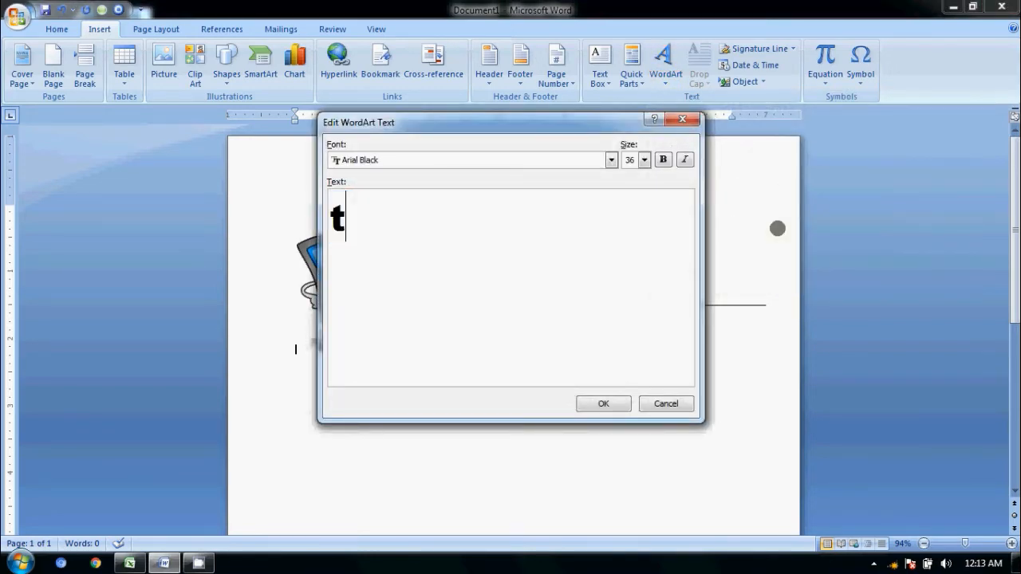
key("BackSpace")
key("BackSpace")
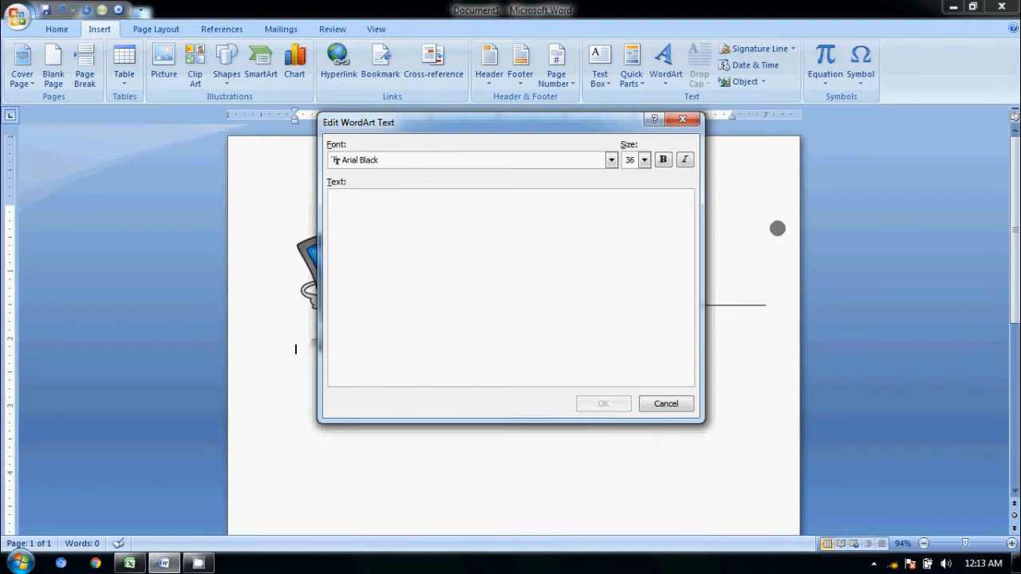
type("TIK")
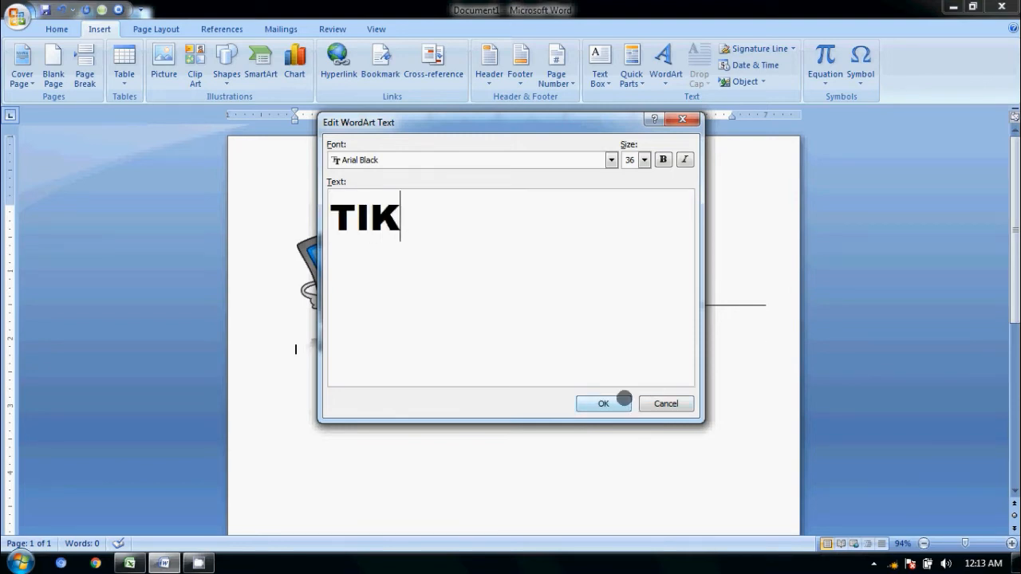
left_click(621, 400)
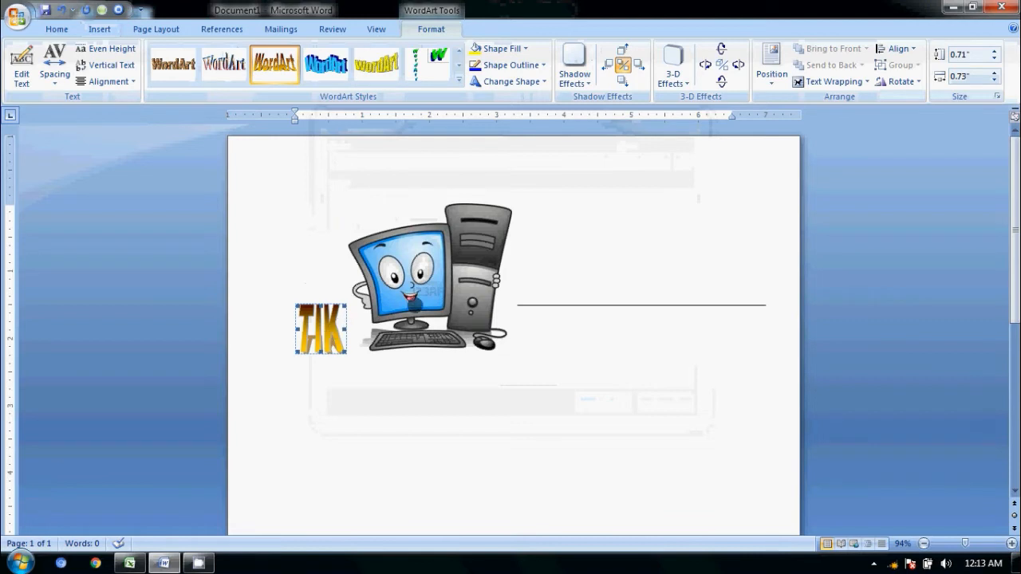
Step: Enlarge the "TIK" WordArt to about 2.06 inches high by 2.76 inches wide, and apply the Dropped drop cap to it
left_click_drag(344, 355, 450, 424)
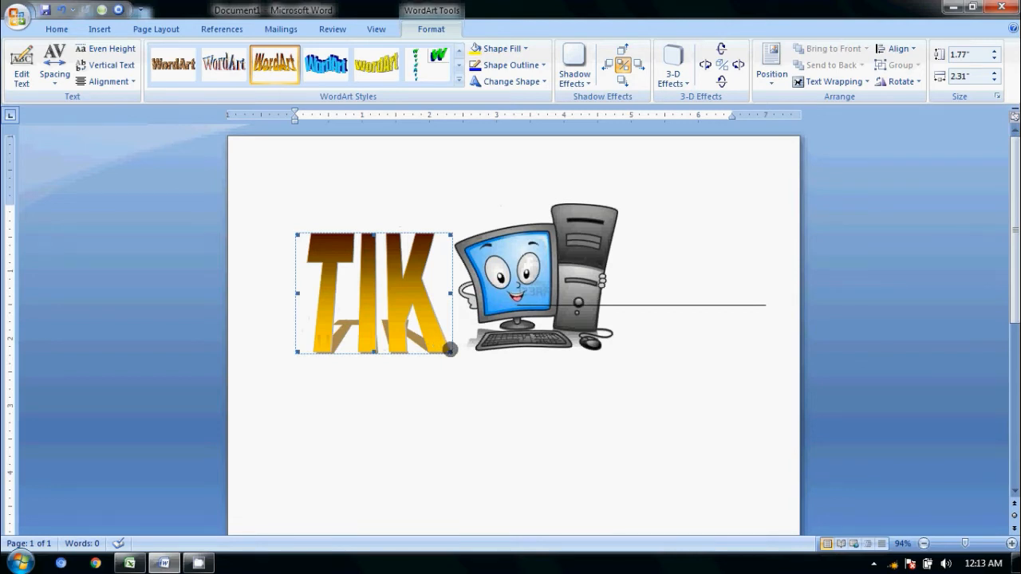
left_click_drag(451, 349, 480, 371)
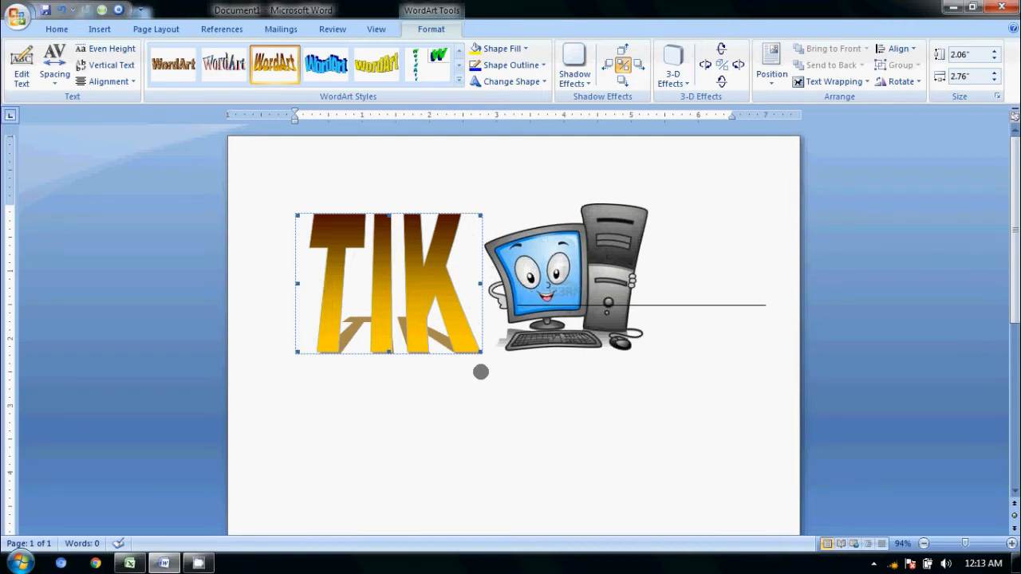
left_click(97, 29)
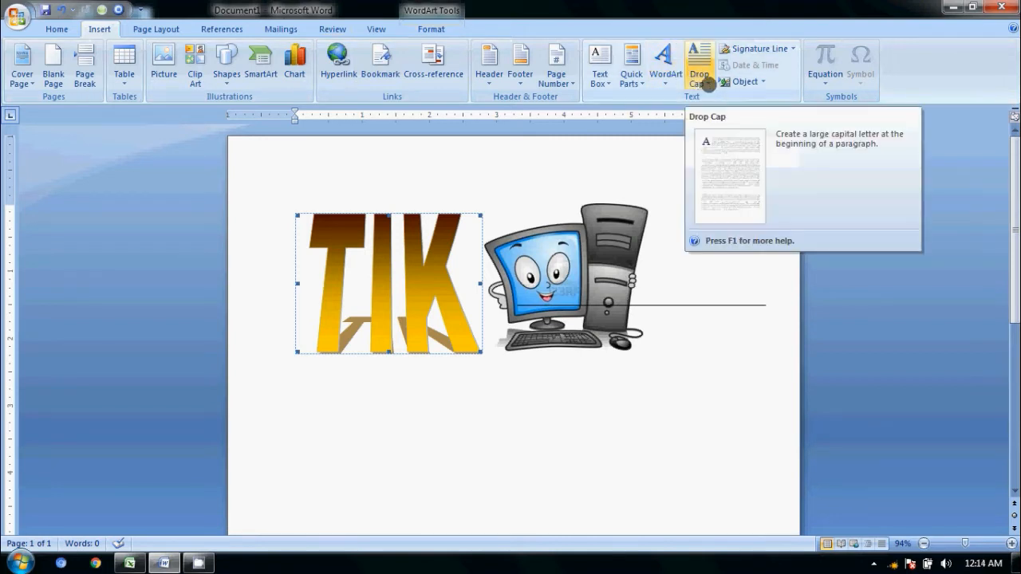
left_click(708, 83)
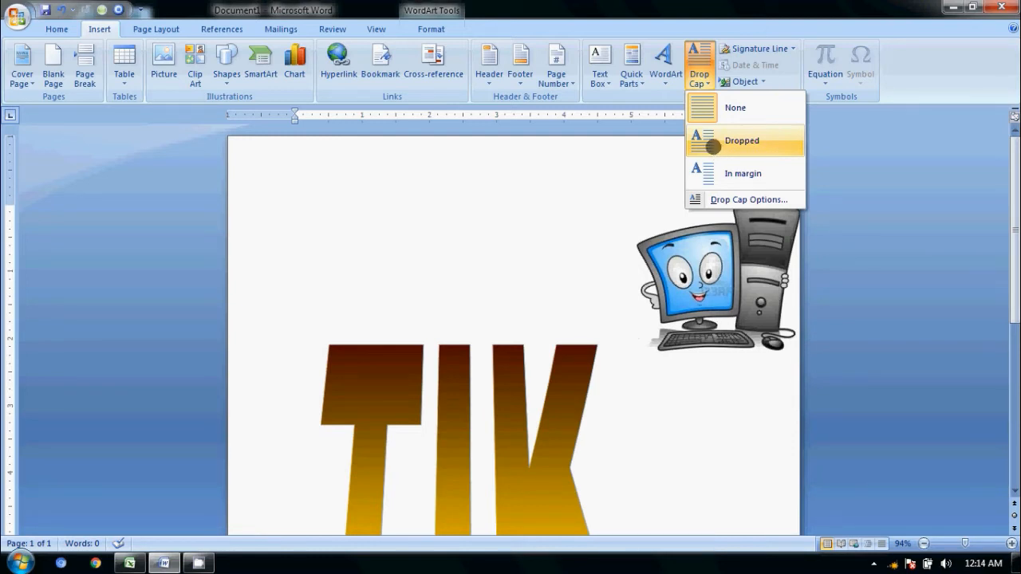
left_click(712, 146)
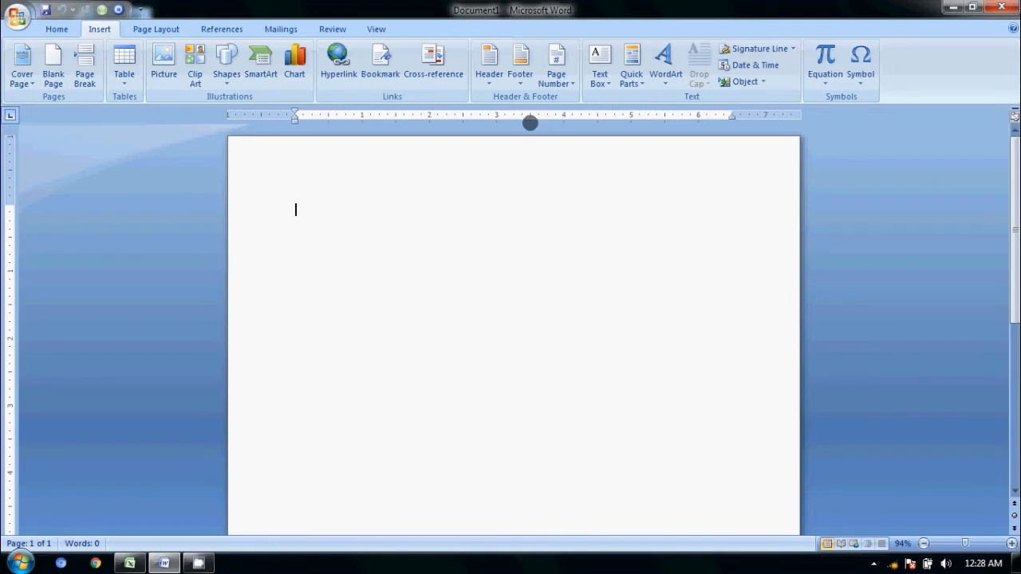
Step: Add a centred Plain Number 2 page number at the bottom of the page, leave the footer and check the number on the page
left_click(569, 85)
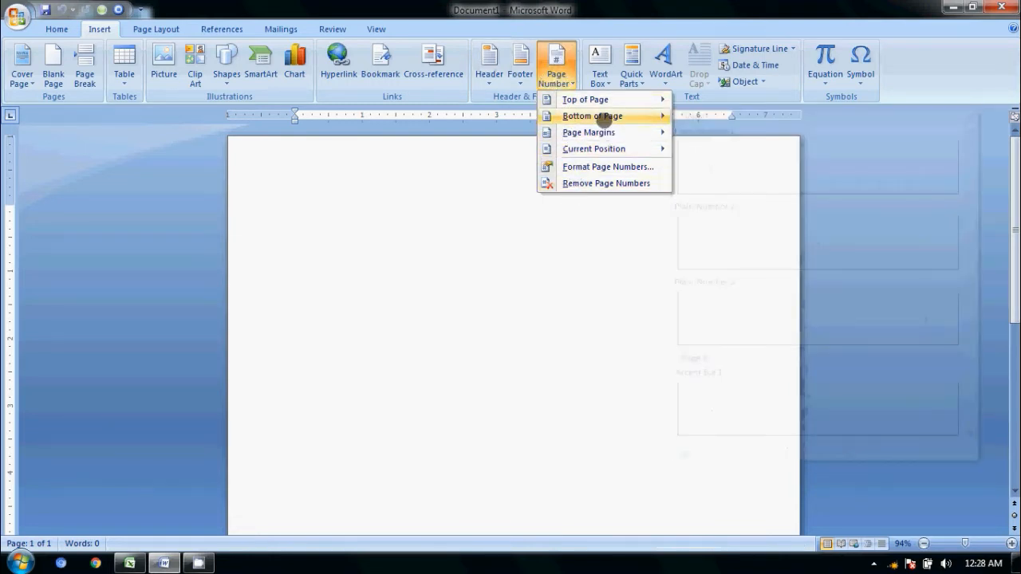
mouse_move(603, 116)
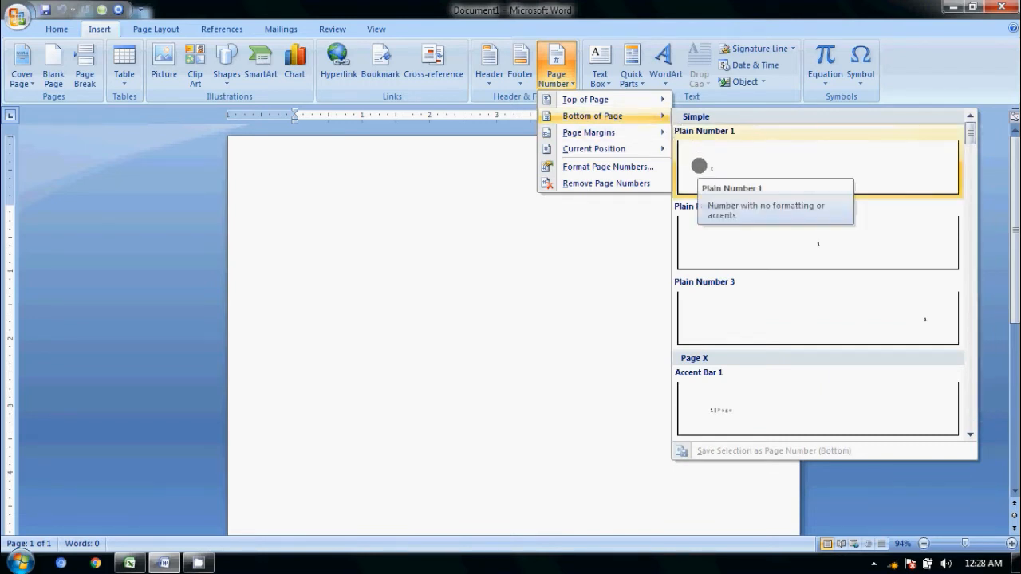
left_click(822, 255)
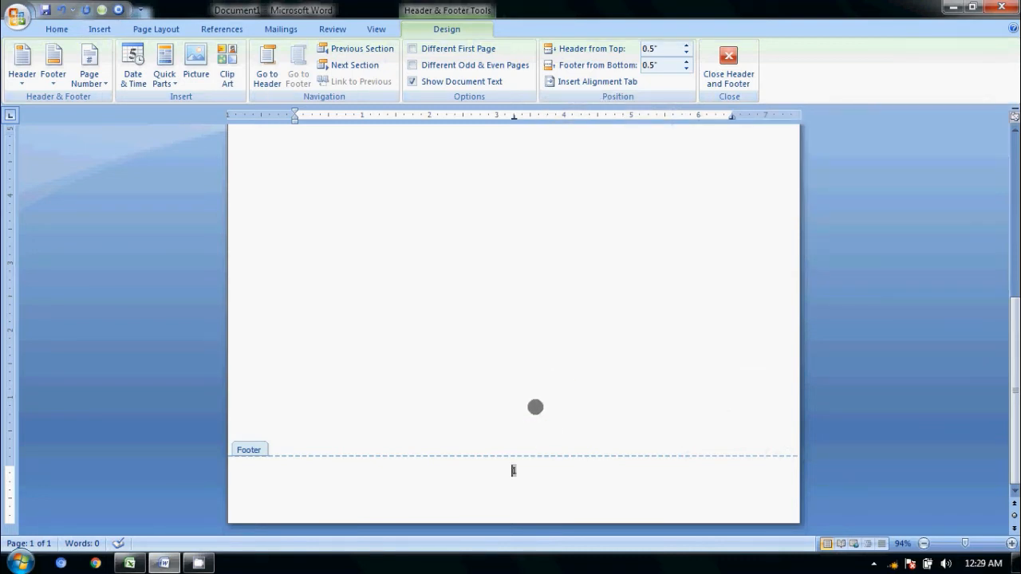
left_click(727, 68)
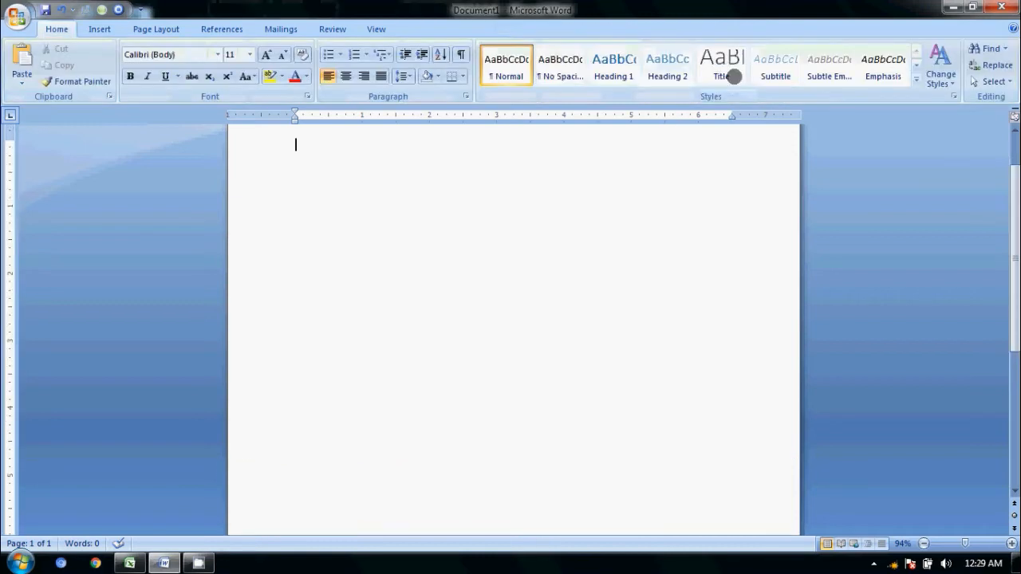
left_click_drag(1015, 215, 1015, 410)
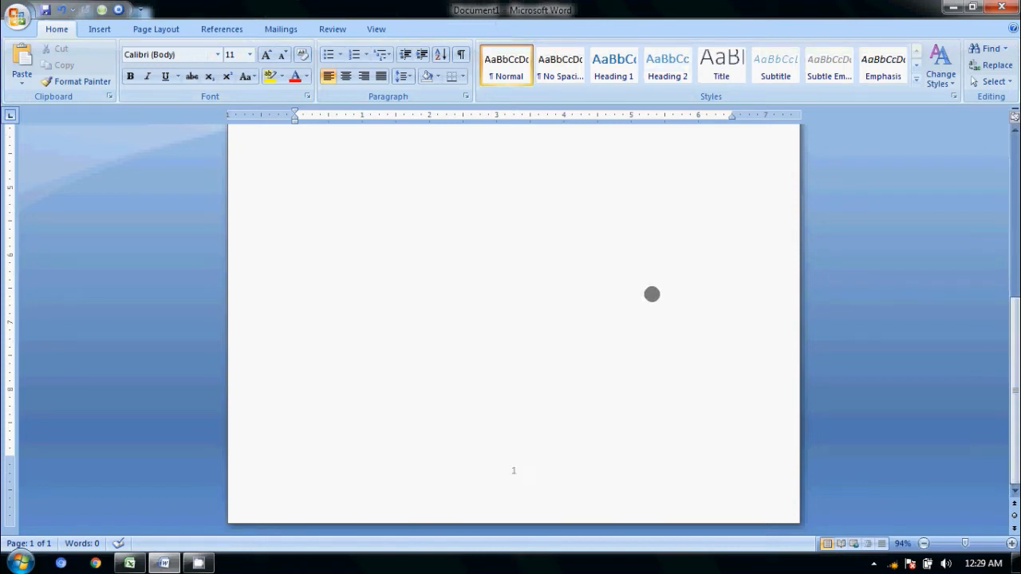
left_click_drag(1015, 335, 941, 125)
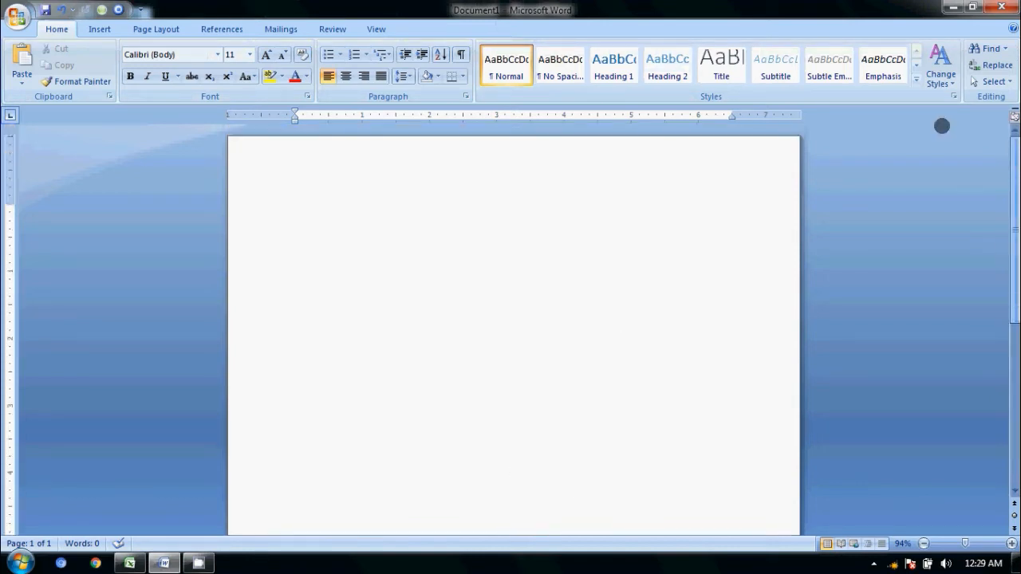
Step: Add blank paragraphs until the document extends onto a third page, and return to the first page
key("Return")
key("Return")
key("Return")
key("Return")
key("Return")
key("Return")
key("Return")
key("Return")
key("Return")
key("Return")
key("Return")
key("Return")
key("Return")
key("Return")
key("Return")
key("Return")
key("Return")
key("Return")
key("Return")
key("Return")
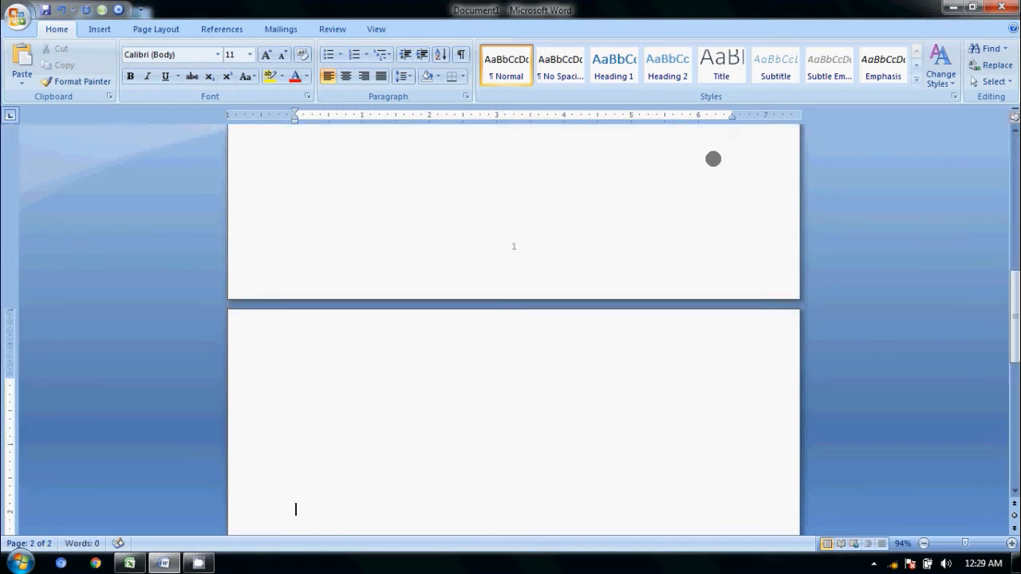
key("Return")
key("Return")
key("Return")
key("Return")
key("Return")
key("Return")
key("Return")
key("Return")
key("Return")
key("Return")
key("Return")
key("Return")
key("Return")
key("Return")
key("Return")
key("Return")
key("Return")
key("Return")
key("Return")
key("Return")
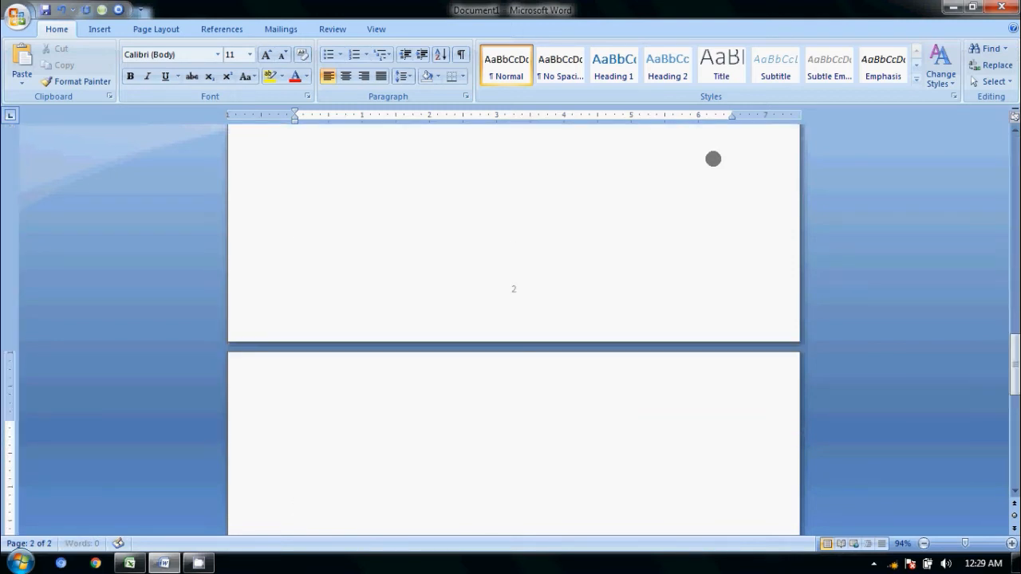
key("Return")
key("Return")
key("Return")
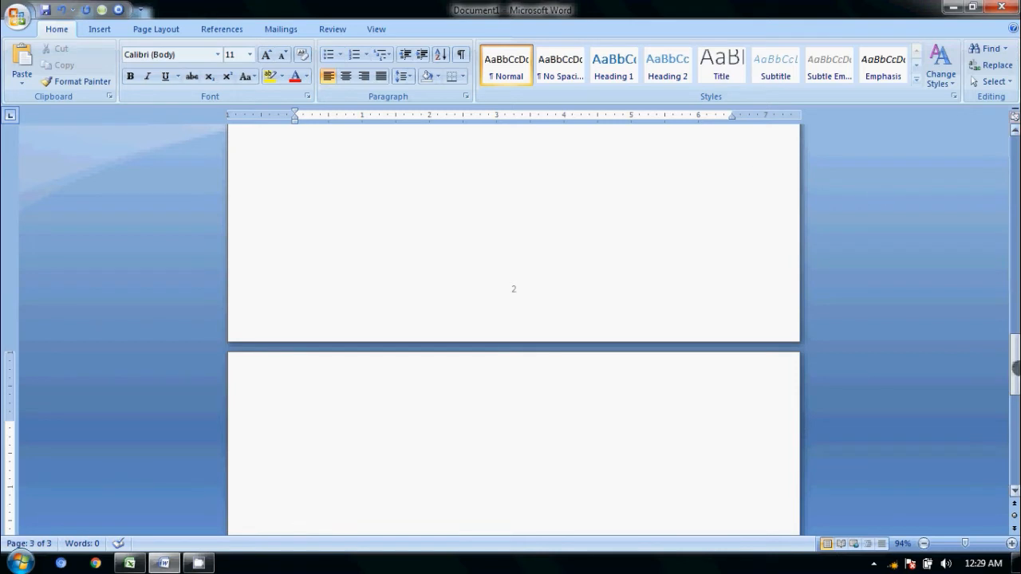
left_click_drag(1016, 367, 935, 99)
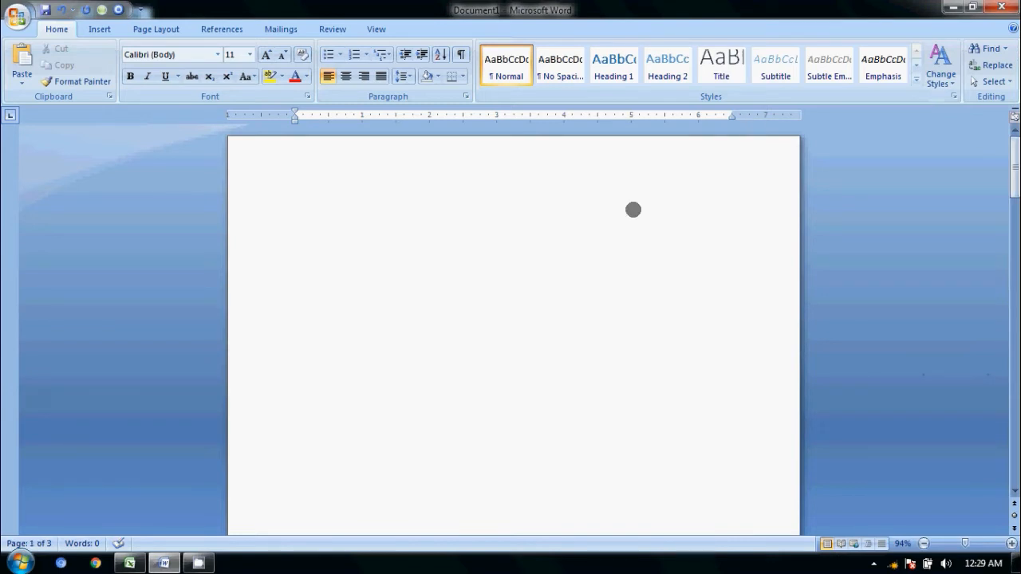
Step: Examine the page number options, the built-in equations and the full set of symbols without inserting anything
left_click(98, 28)
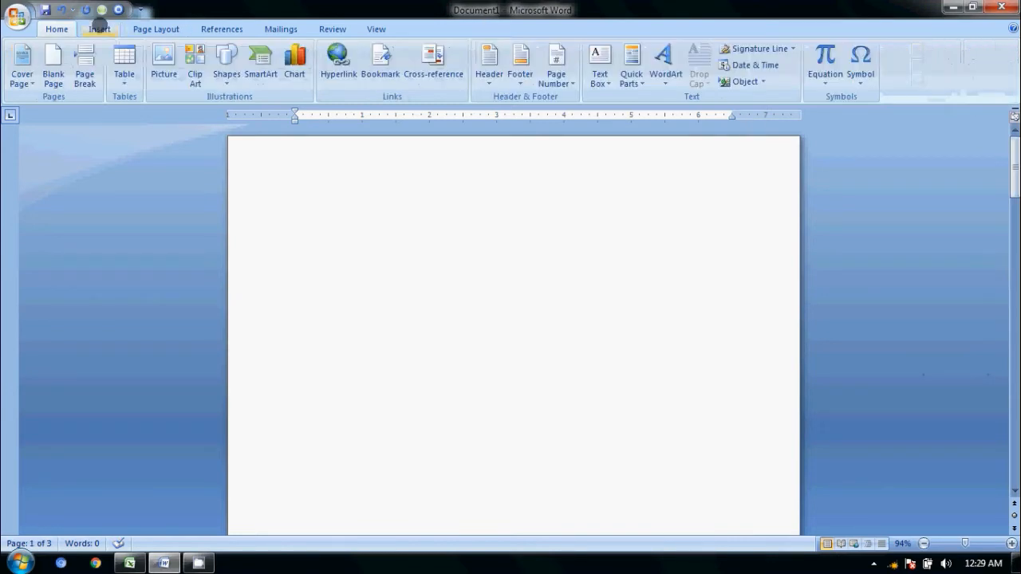
left_click(556, 77)
left_click(563, 86)
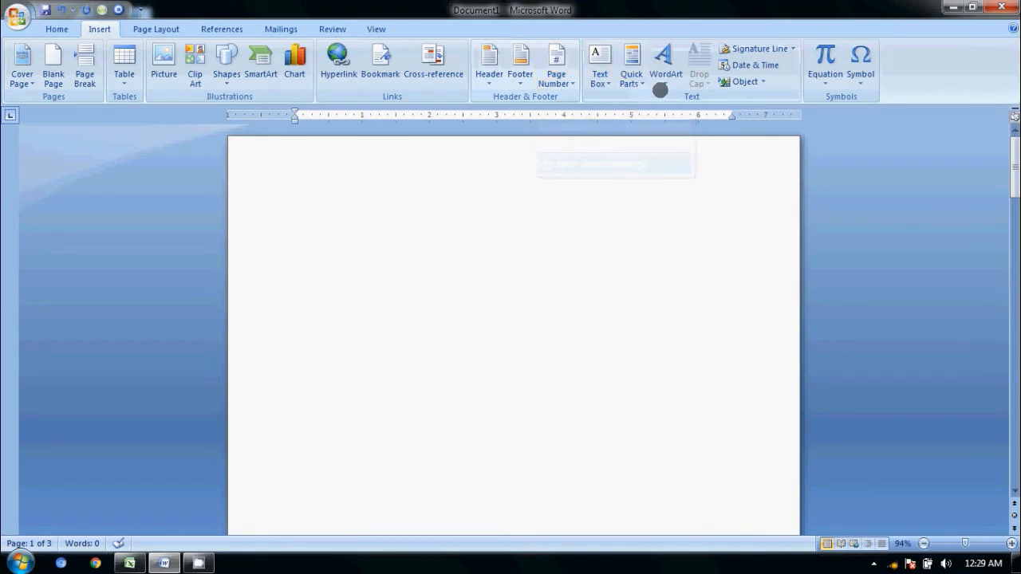
left_click(824, 83)
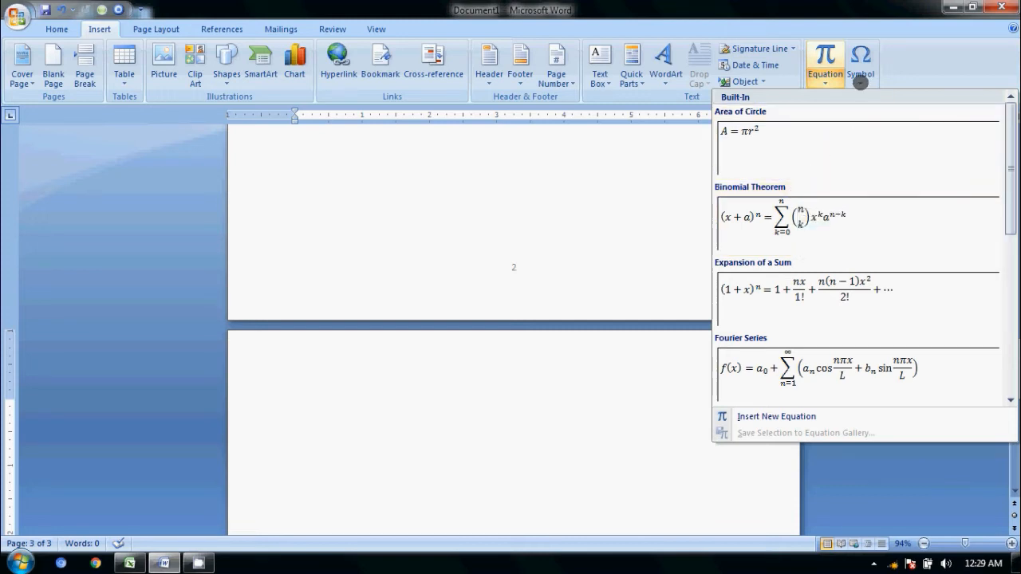
left_click(860, 80)
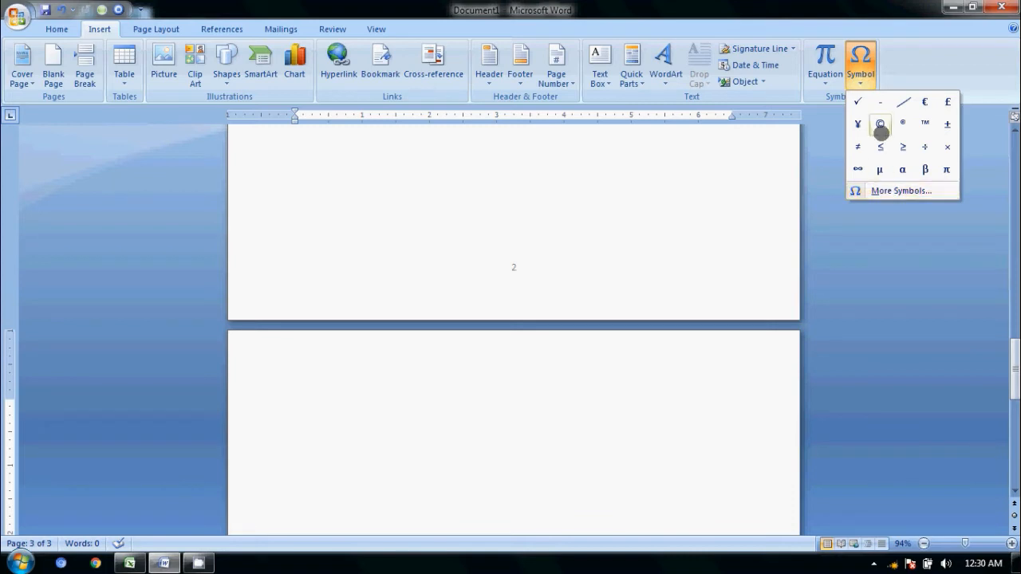
left_click(881, 190)
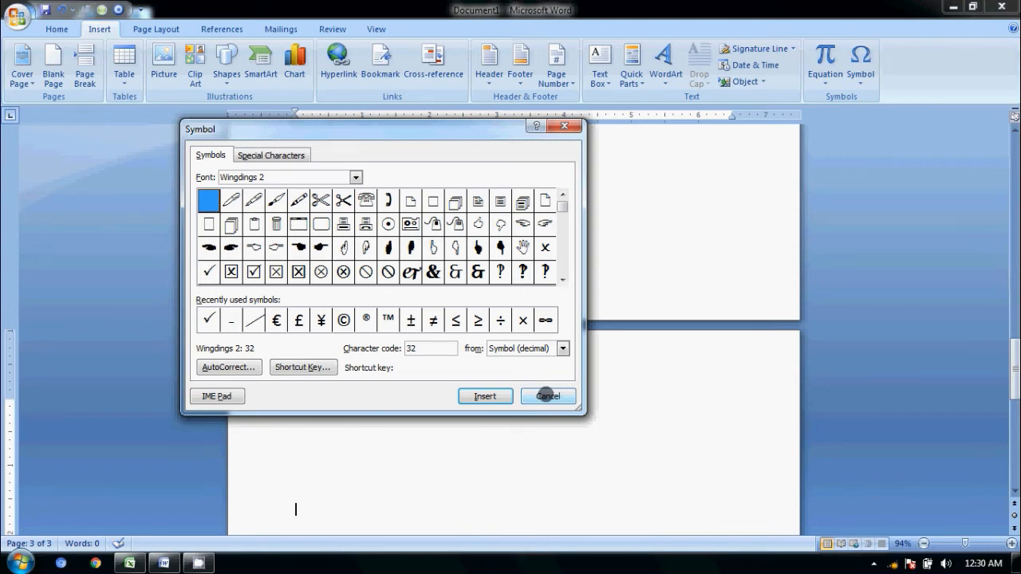
left_click(547, 396)
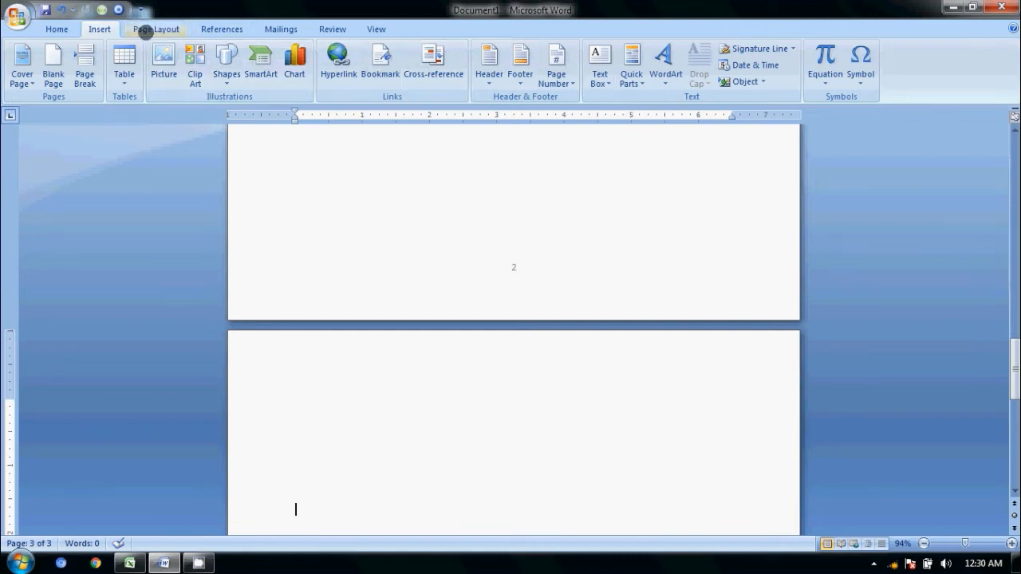
Step: Examine the available paper sizes without changing the size, and apply Portrait orientation to the document
left_click(146, 31)
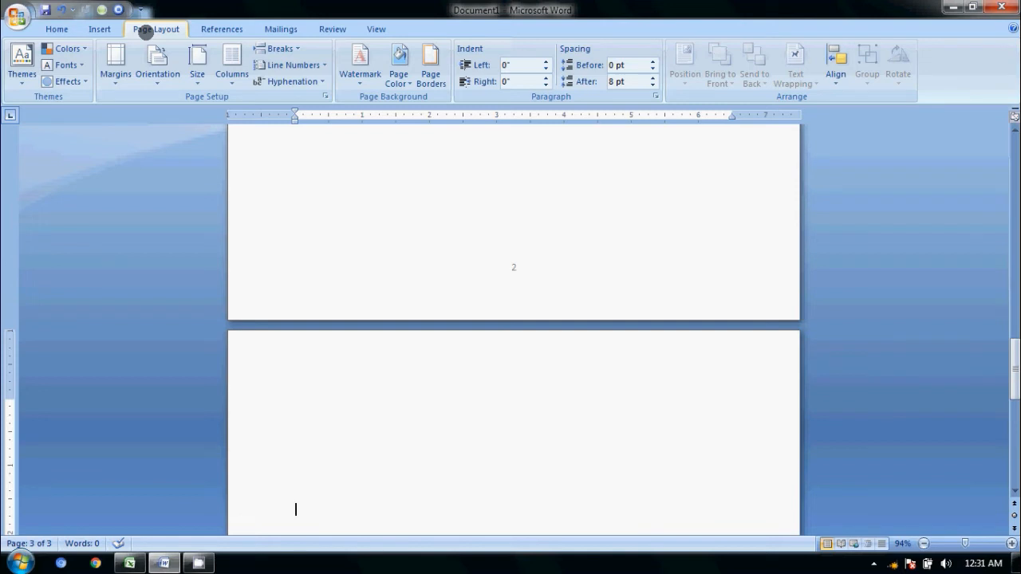
left_click(197, 81)
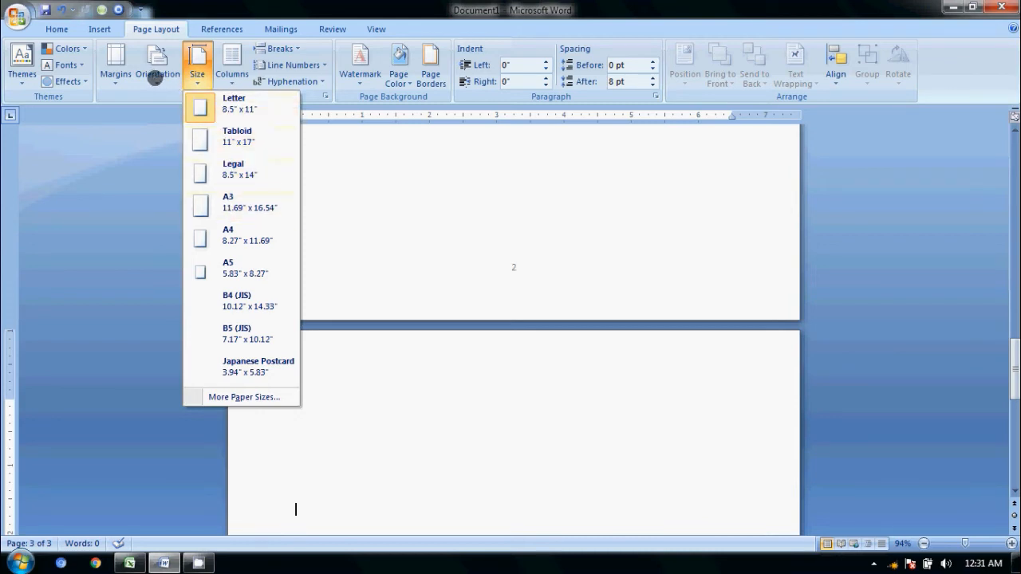
left_click(154, 76)
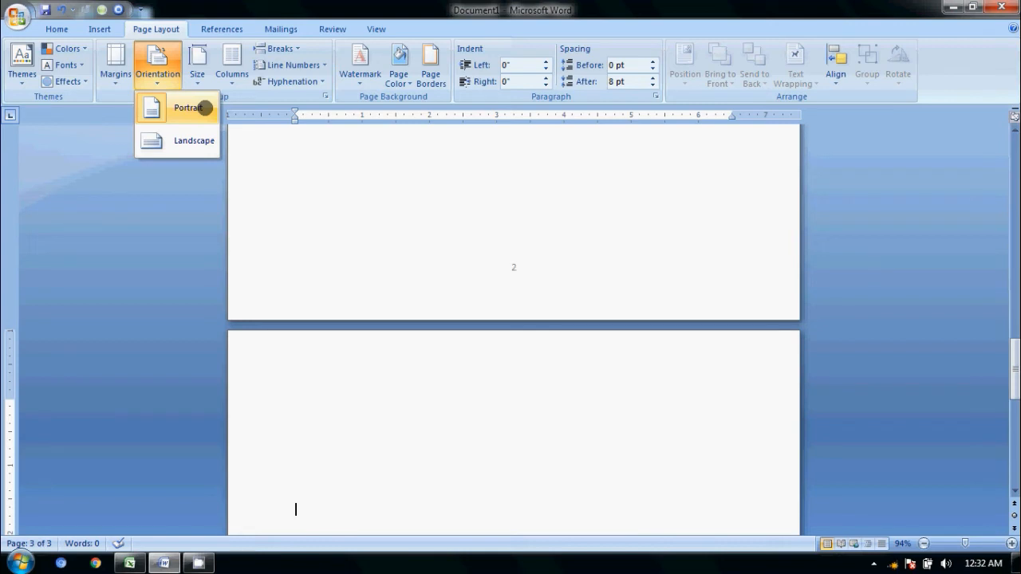
left_click(203, 110)
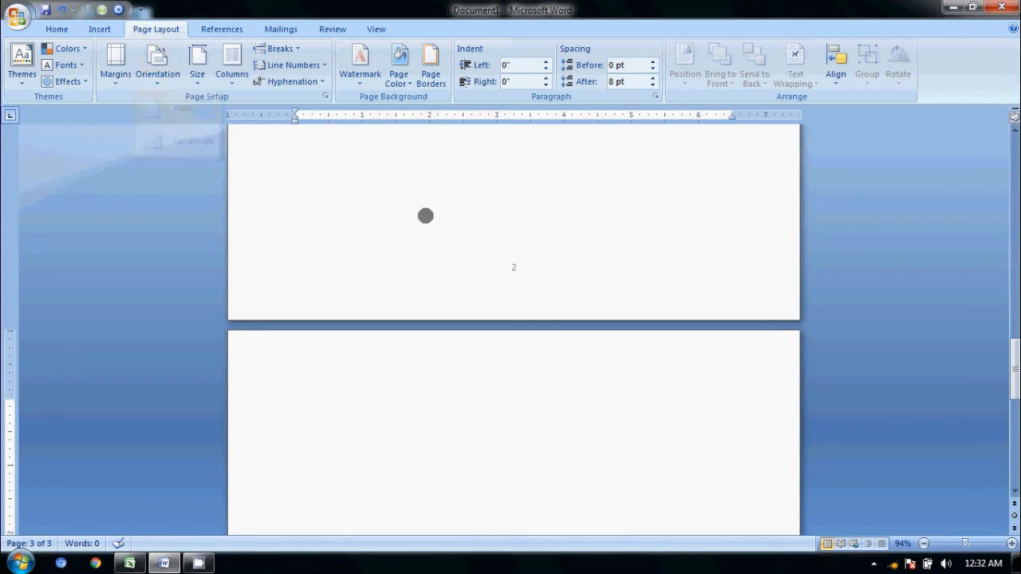
Step: Change the document's page orientation to Landscape and check how the pages look
left_click_drag(1016, 366, 998, 255)
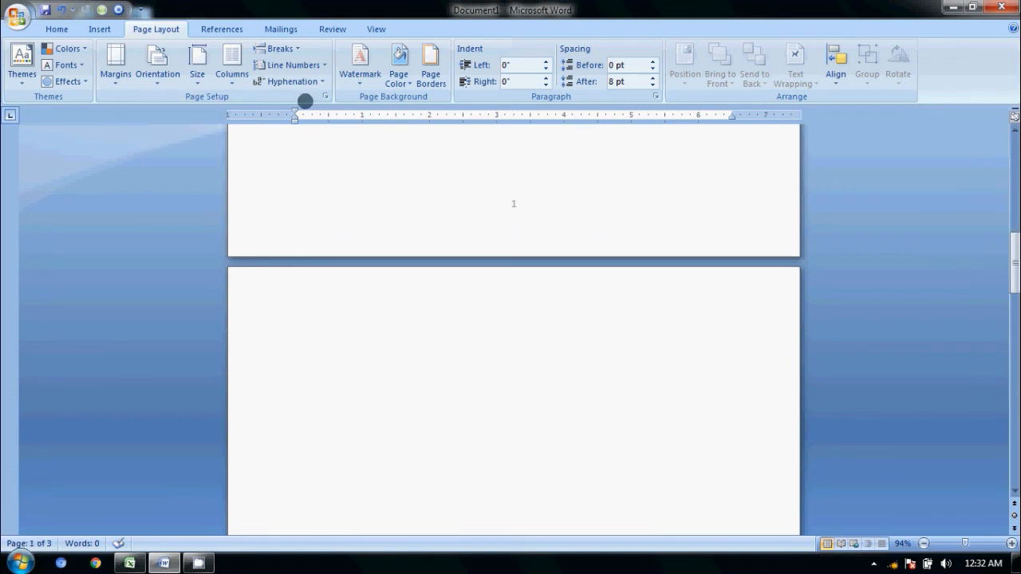
left_click(158, 78)
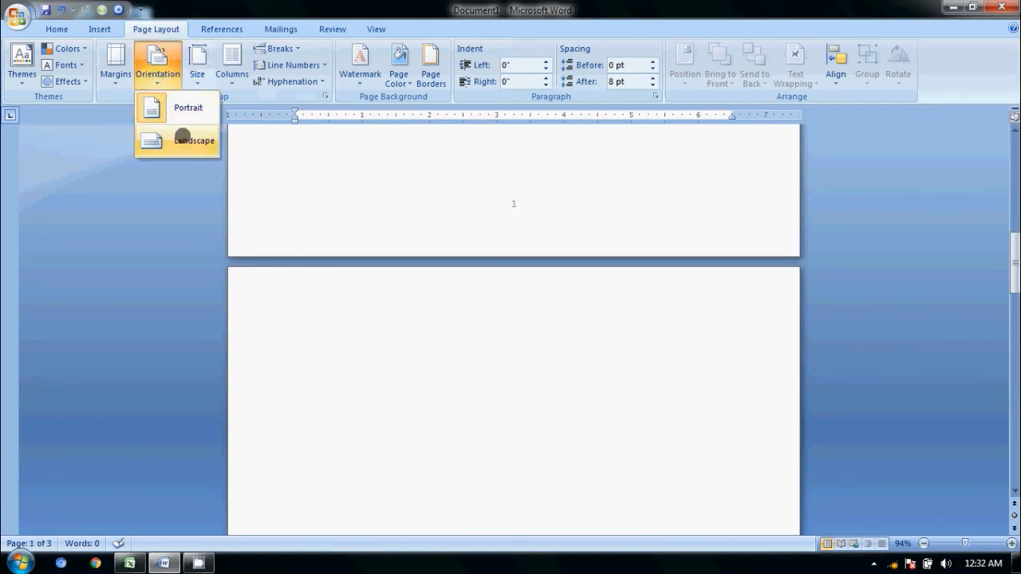
left_click(185, 140)
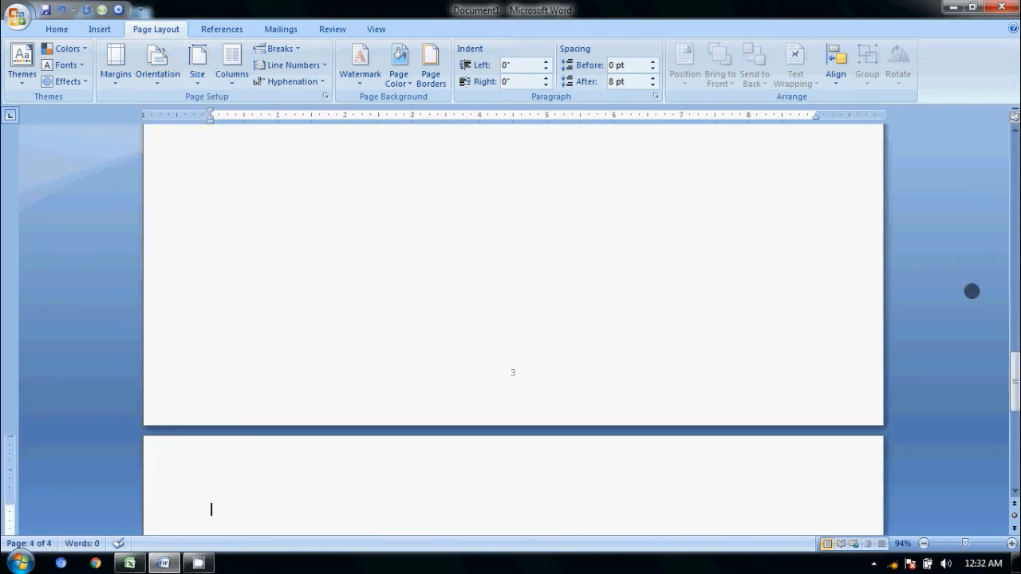
left_click_drag(1012, 355, 809, 55)
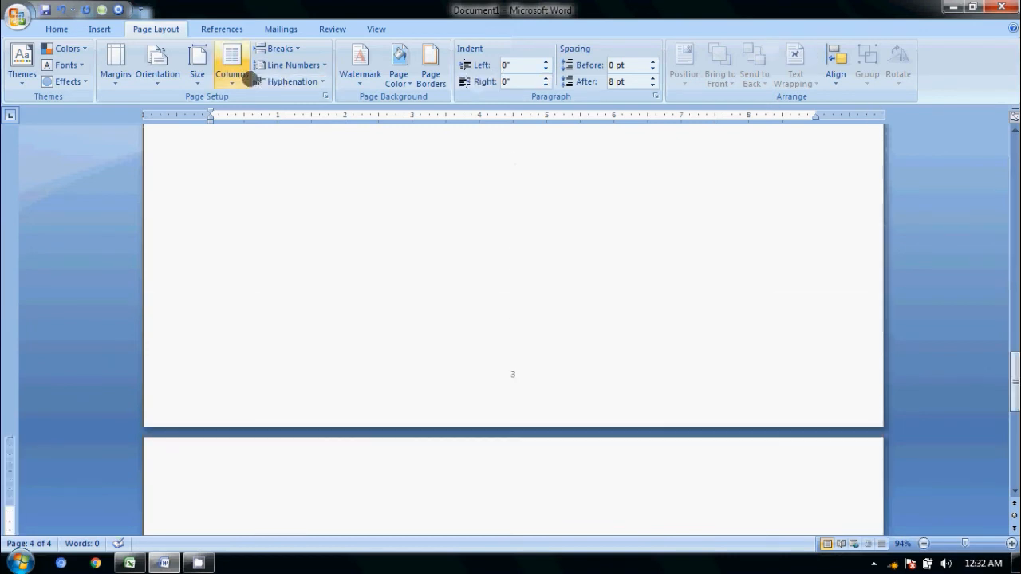
left_click(153, 87)
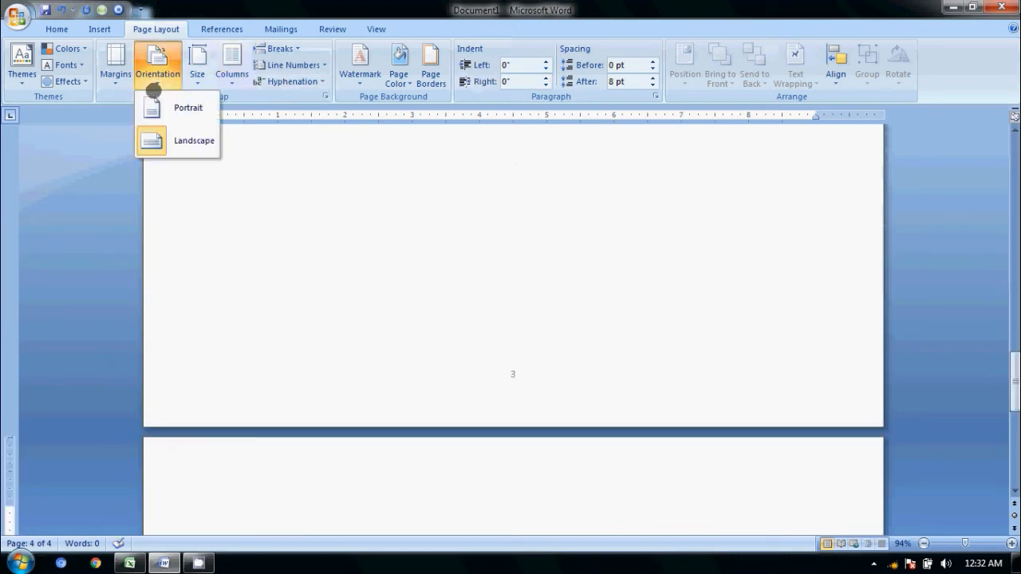
left_click(195, 142)
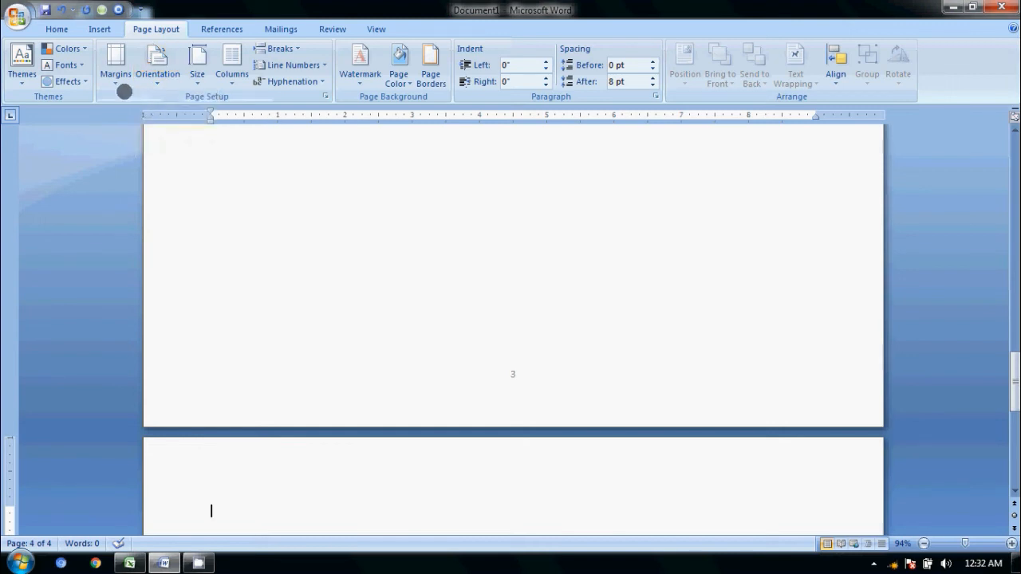
Step: Examine the margin presets and the custom margin settings without changing the document's margins
left_click(115, 77)
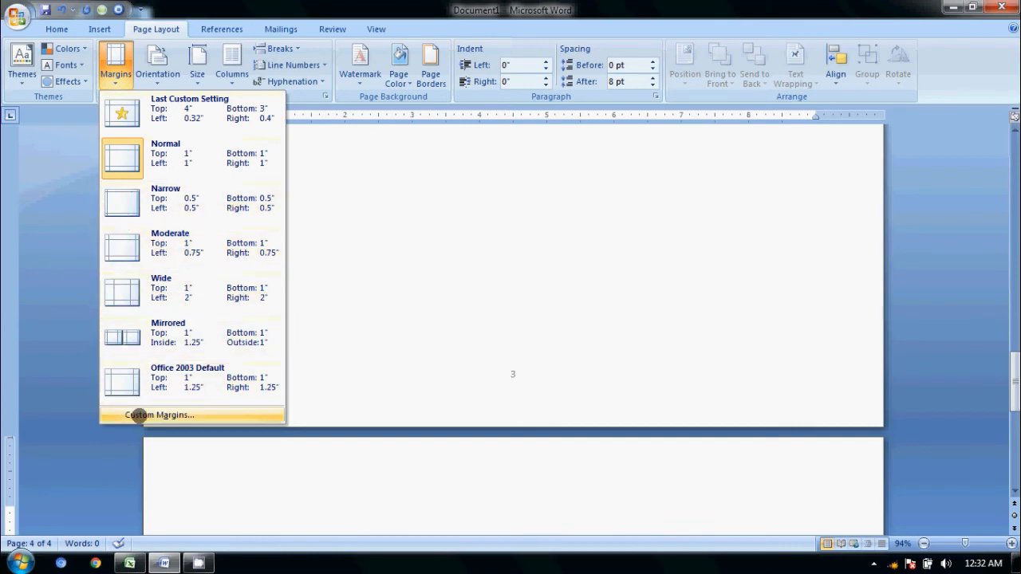
left_click(140, 415)
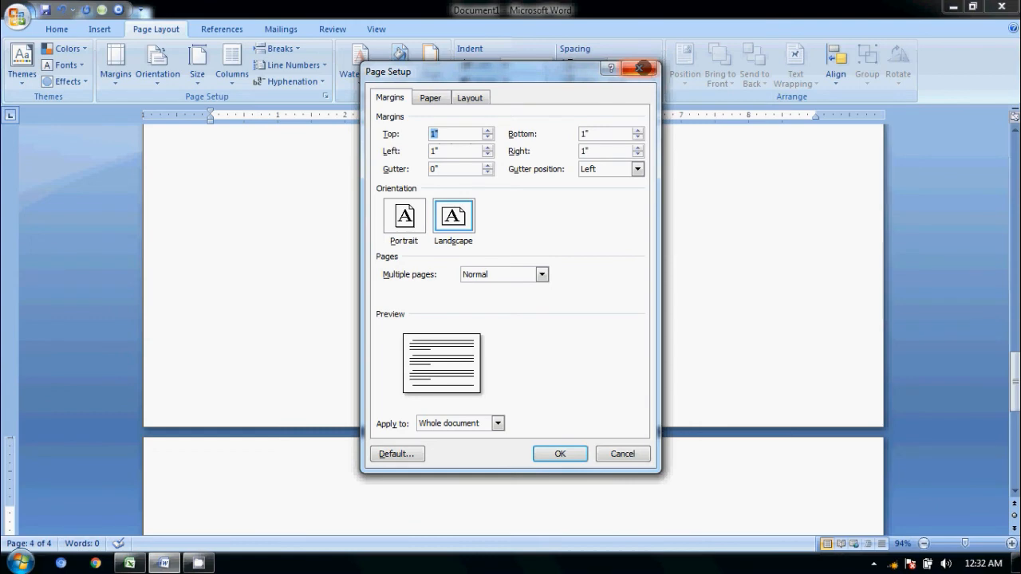
left_click(639, 68)
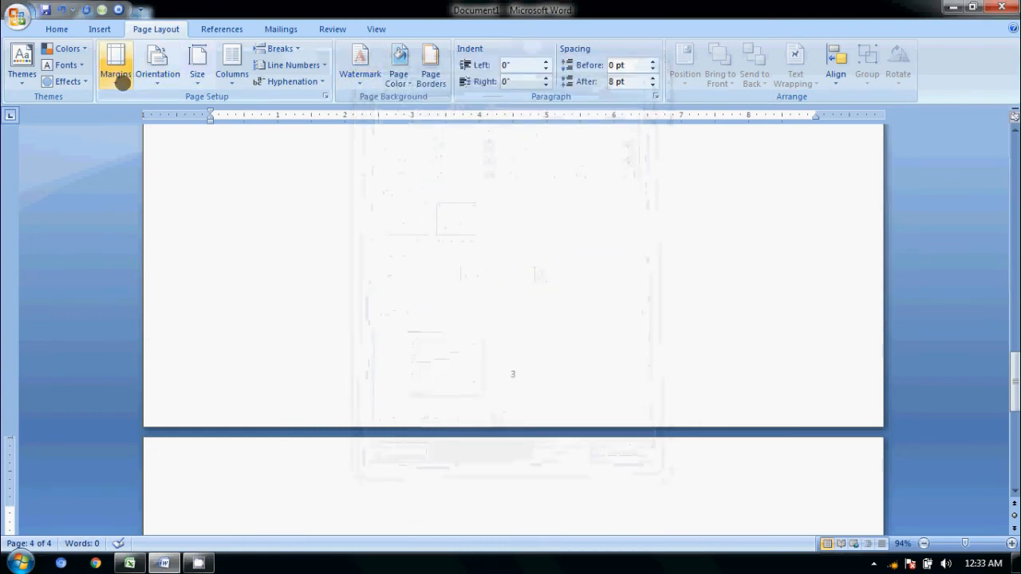
left_click(119, 79)
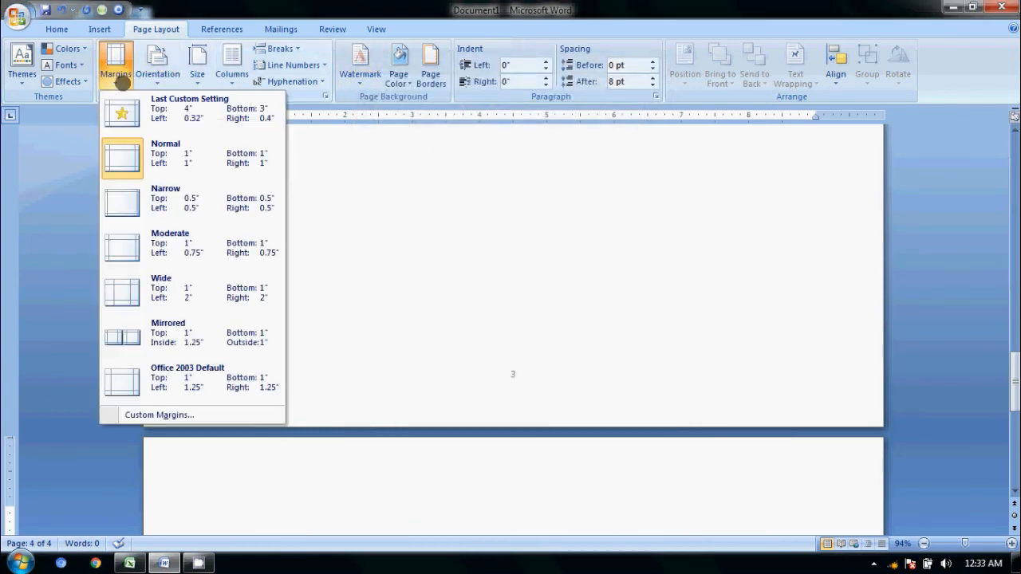
left_click(153, 414)
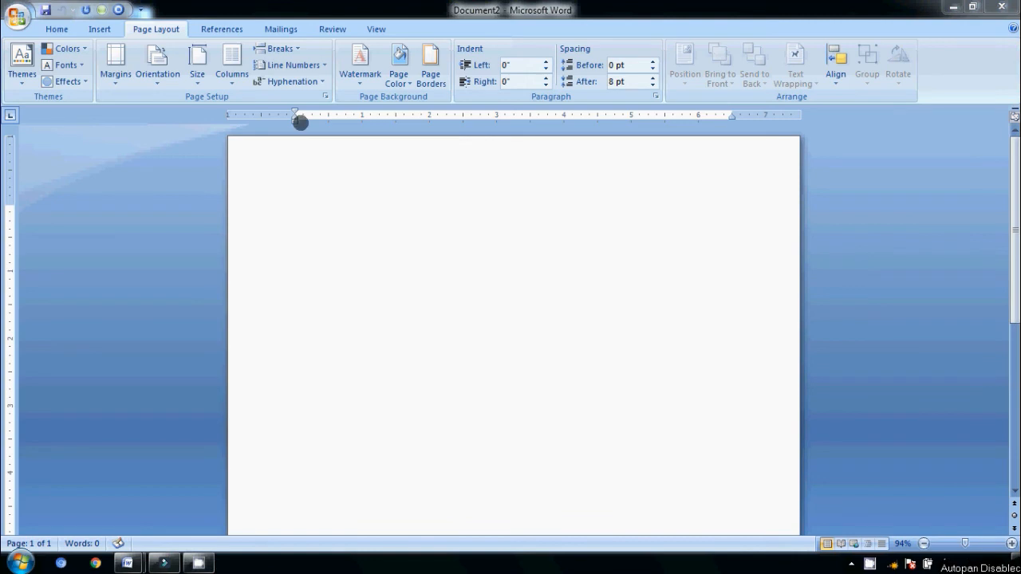
Step: Format the whole of Document2 in two equal columns, keeping 3" widths with 0.5" spacing
left_click(231, 73)
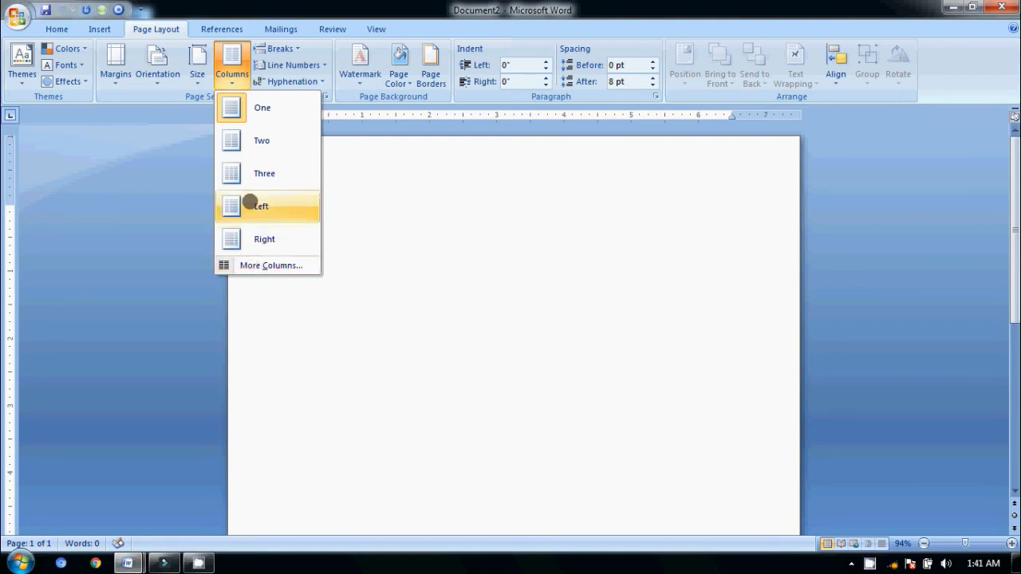
left_click(252, 146)
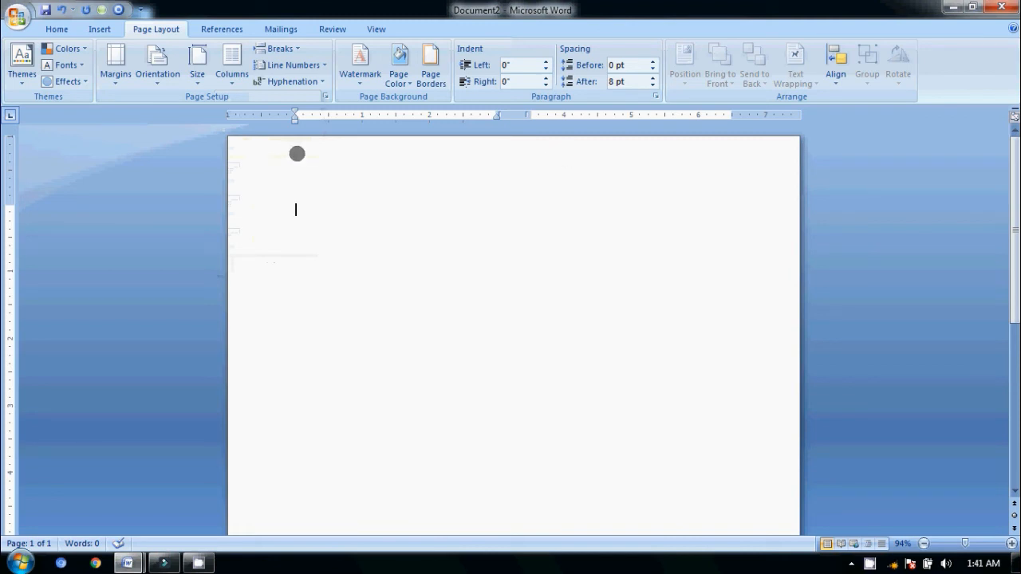
left_click(230, 81)
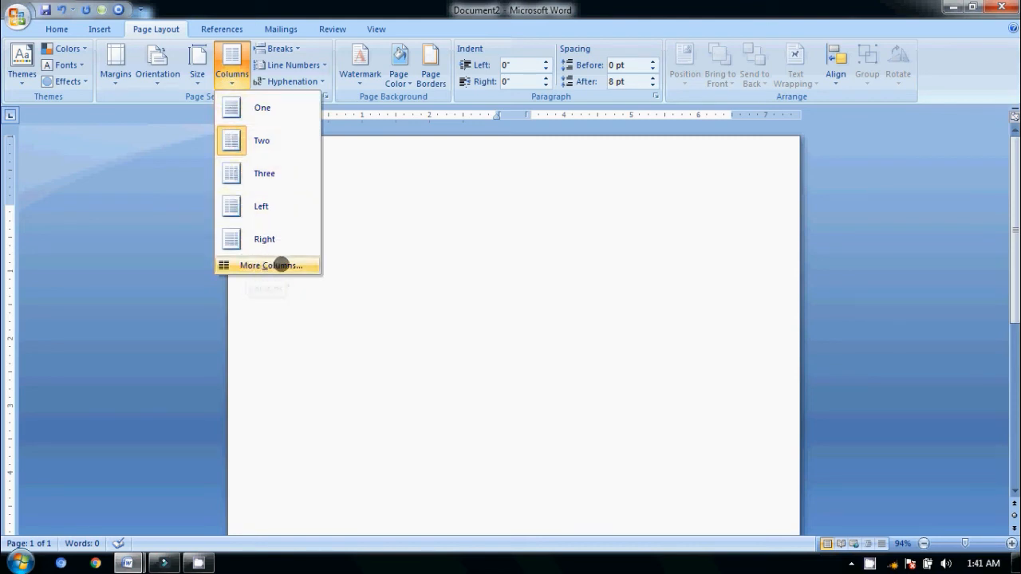
left_click(271, 265)
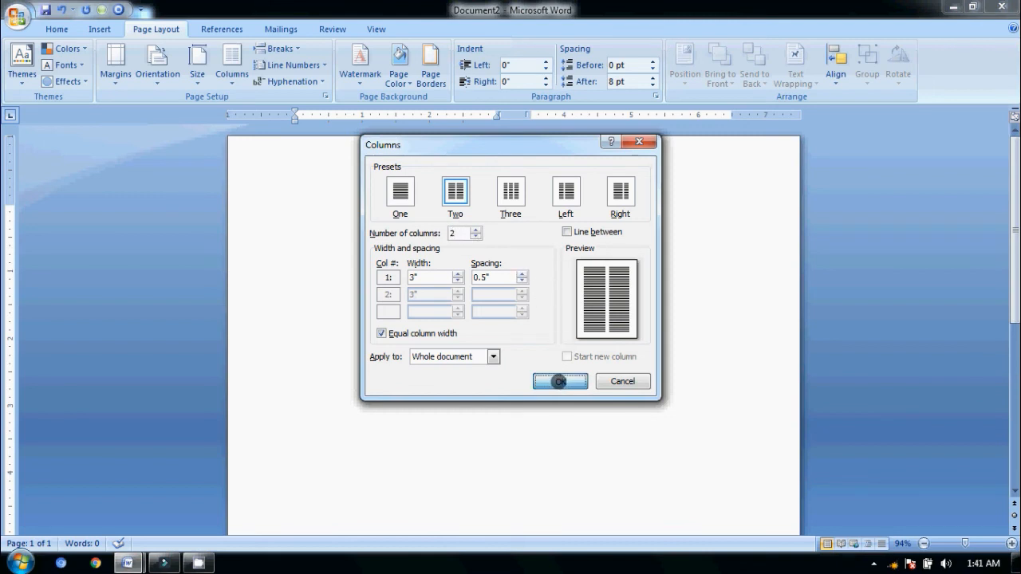
left_click(560, 381)
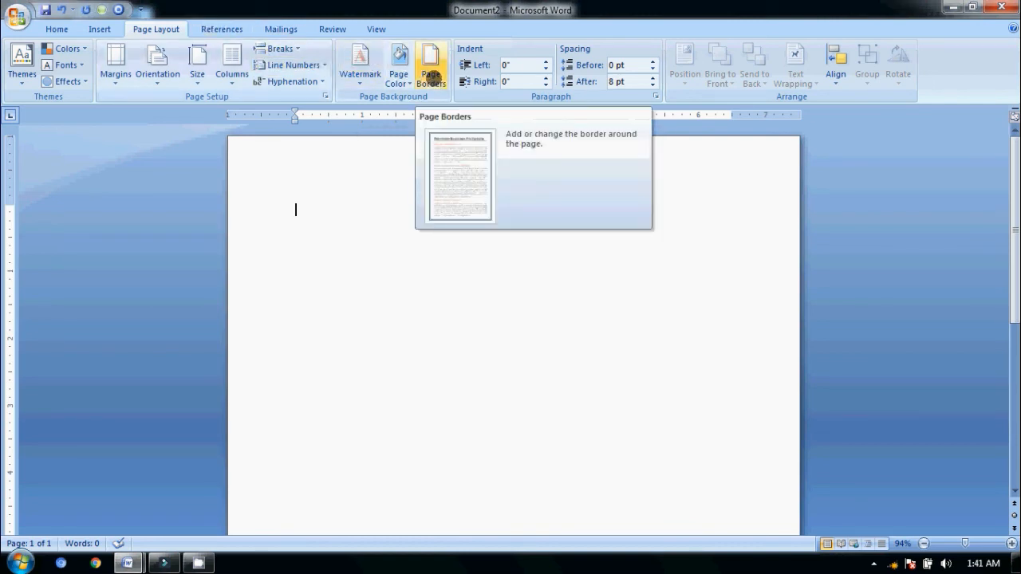
Step: Add a 3 pt diagonally striped box border to the pages of the whole document and check it down the page
left_click(431, 77)
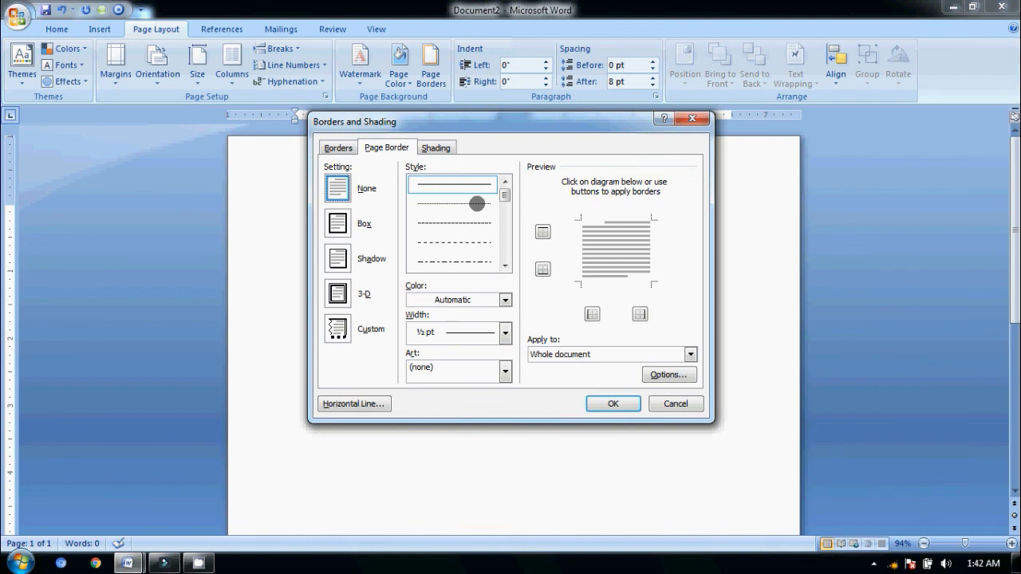
left_click_drag(501, 196, 502, 240)
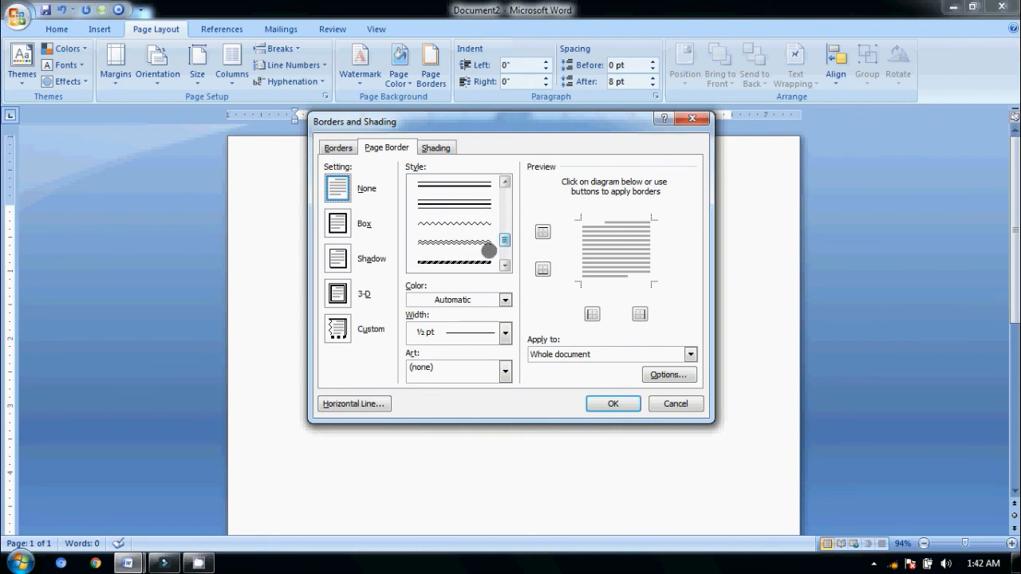
left_click(468, 258)
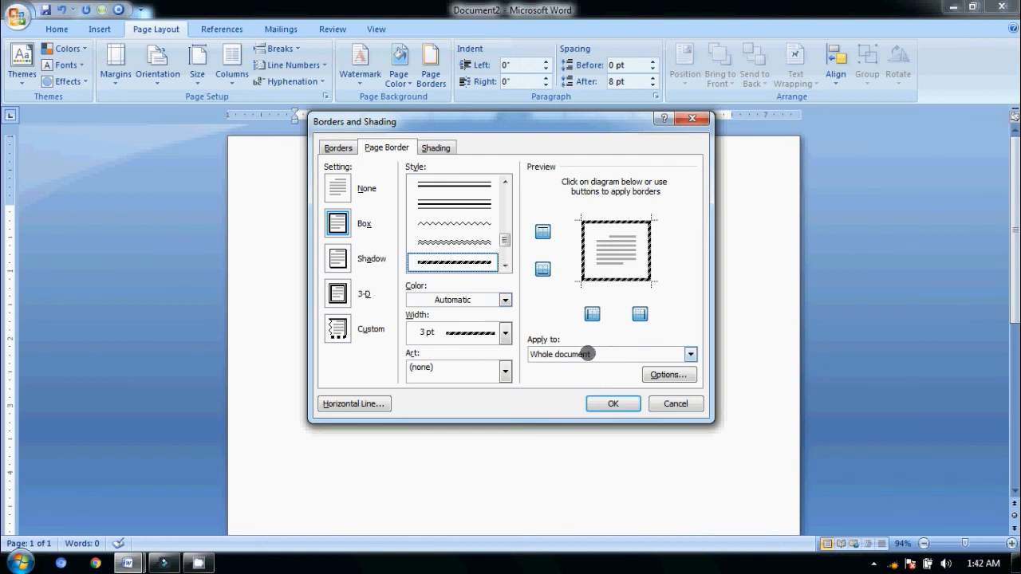
left_click(689, 353)
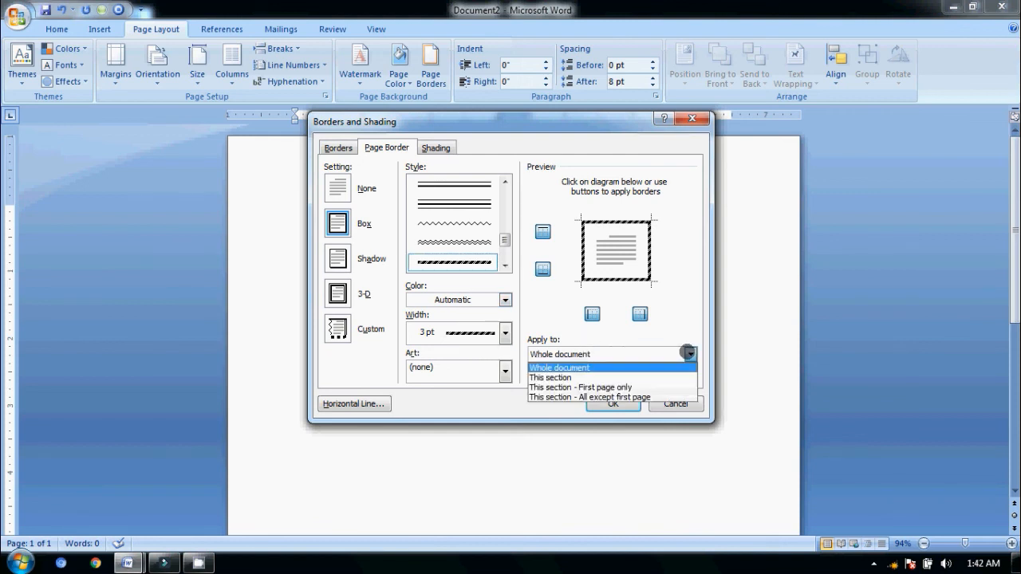
left_click(599, 368)
left_click(601, 404)
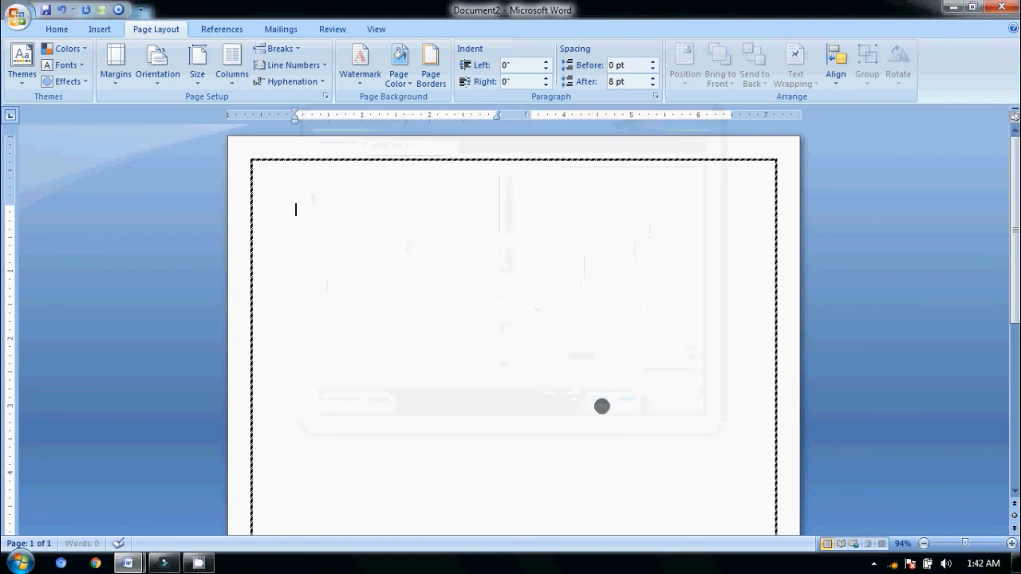
left_click_drag(1015, 223, 1015, 394)
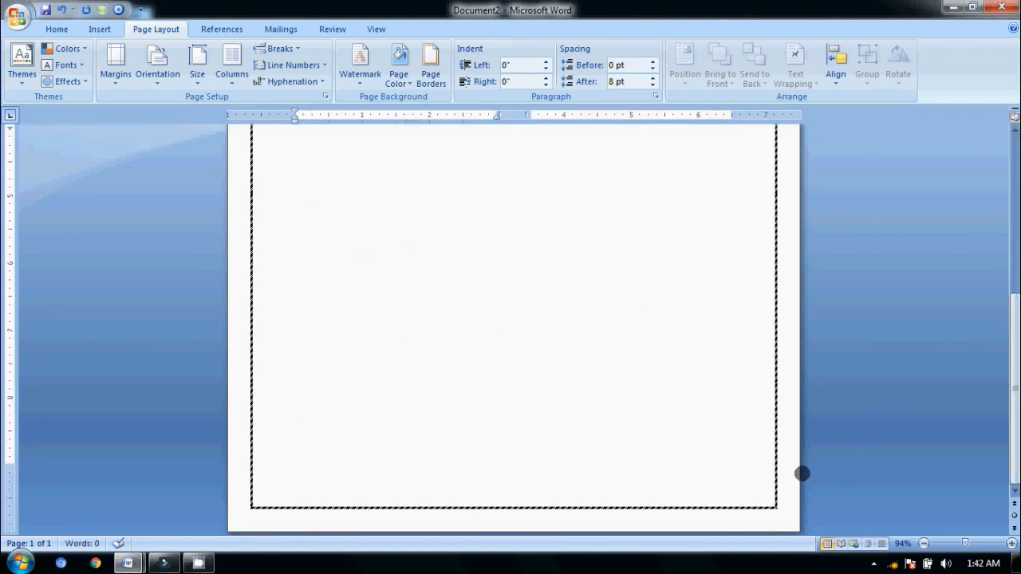
scroll(752, 479, "up", 5)
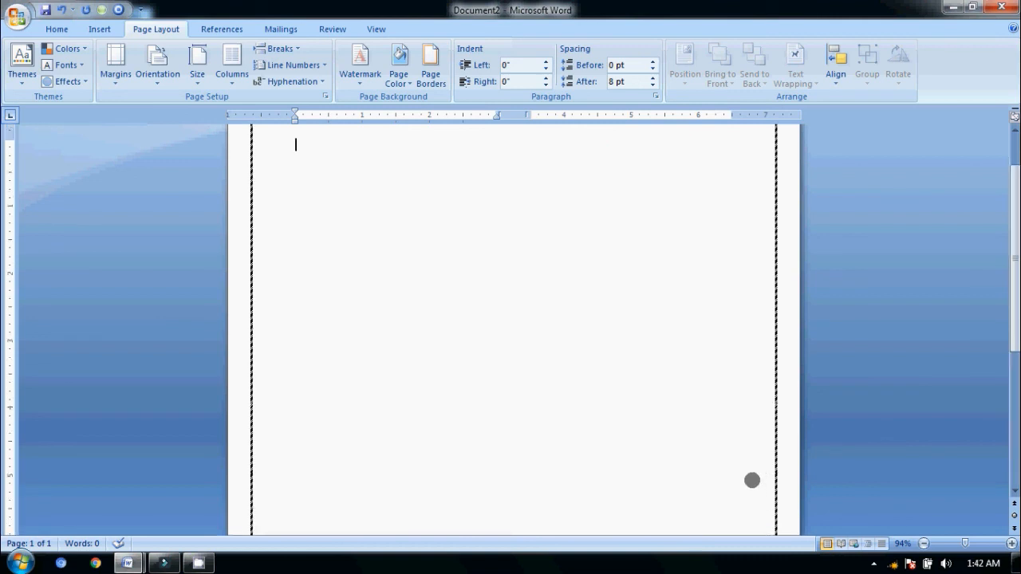
Step: Add blank paragraphs until the insertion point moves into the second column
key("Return")
key("Return")
key("Return")
key("Return")
key("Return")
key("Return")
key("Return")
key("Return")
key("Return")
key("Return")
key("Return")
key("Return")
key("Return")
key("Return")
key("Return")
key("Return")
key("Return")
key("Return")
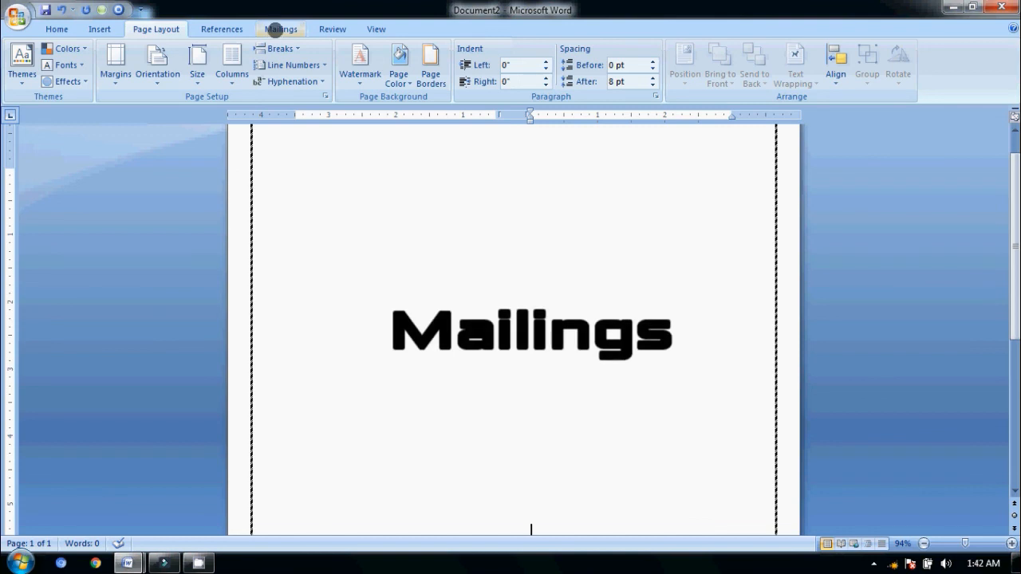
Step: Examine the mailing tools and the mail merge document types without starting a merge
left_click(277, 30)
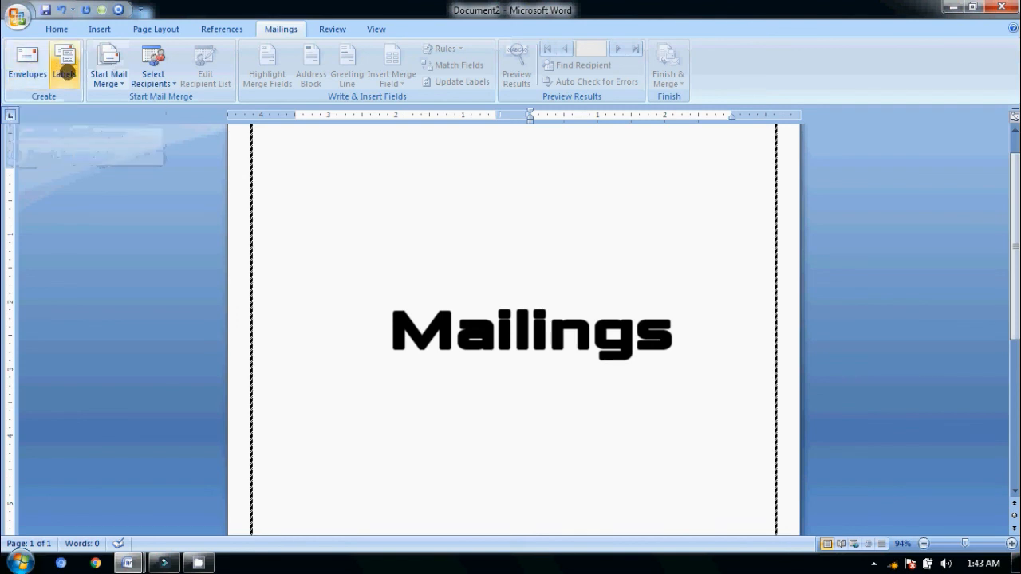
left_click(121, 83)
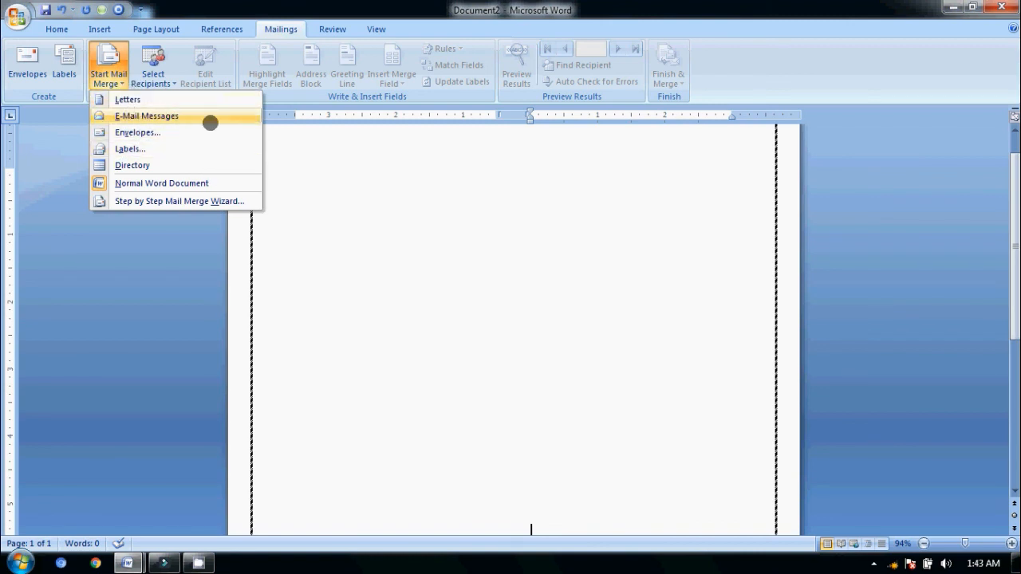
left_click(291, 152)
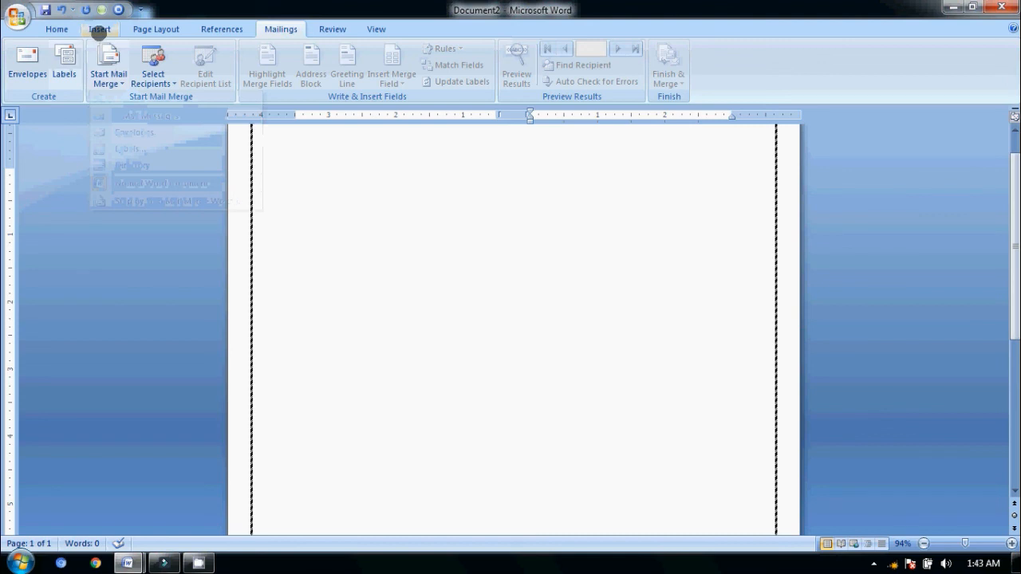
left_click(100, 29)
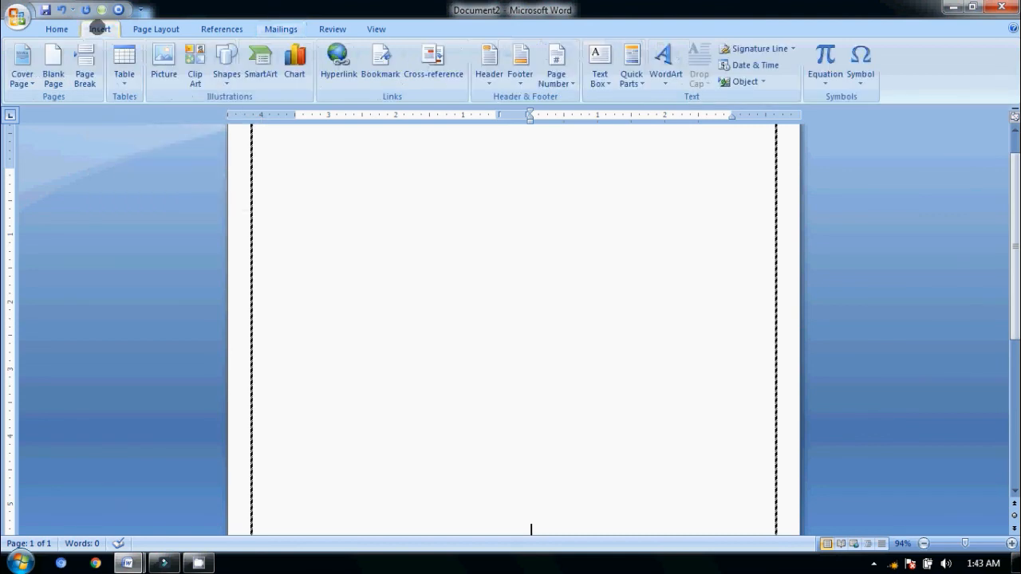
left_click(140, 30)
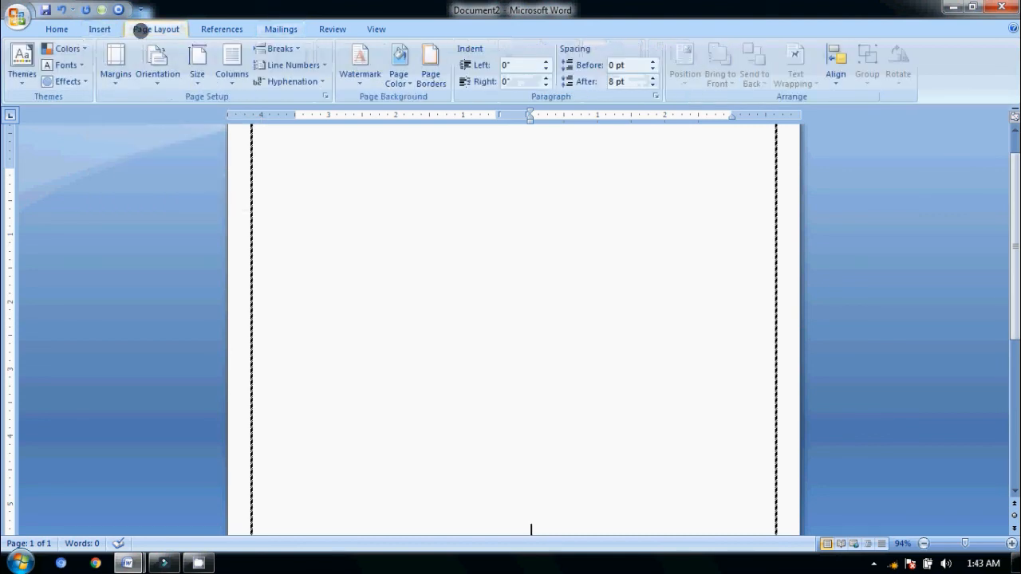
left_click(293, 30)
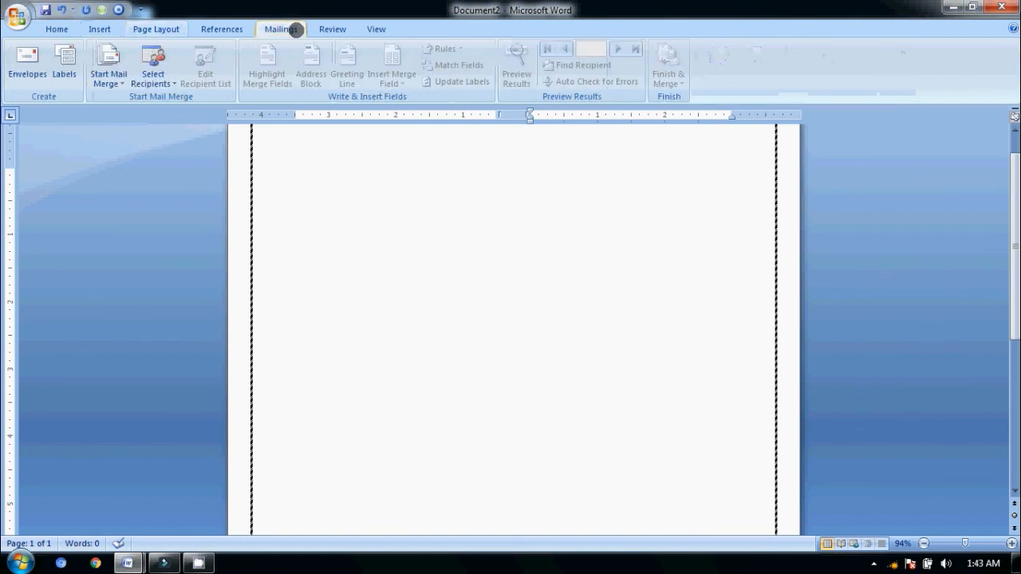